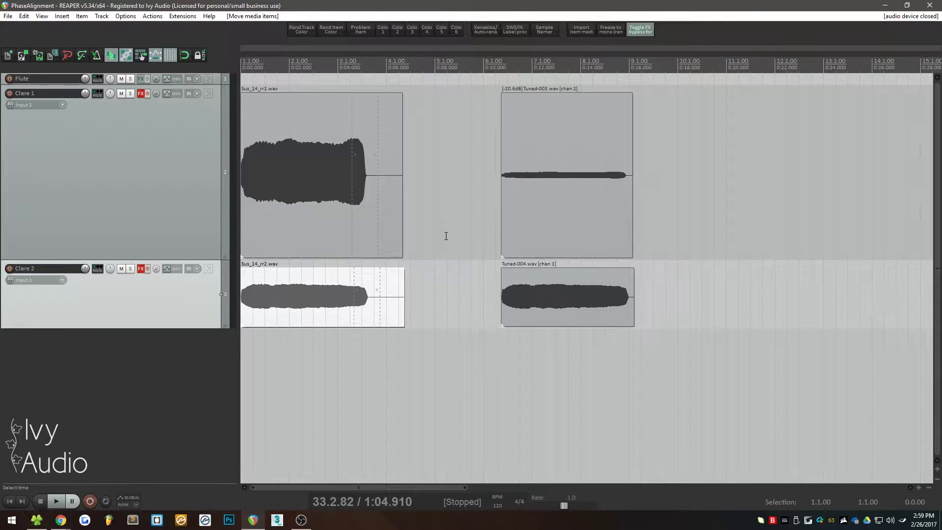
- Solo the Clare 1 track and play its clarinet sustain from near the items' start
scroll(299, 190, "up", 10)
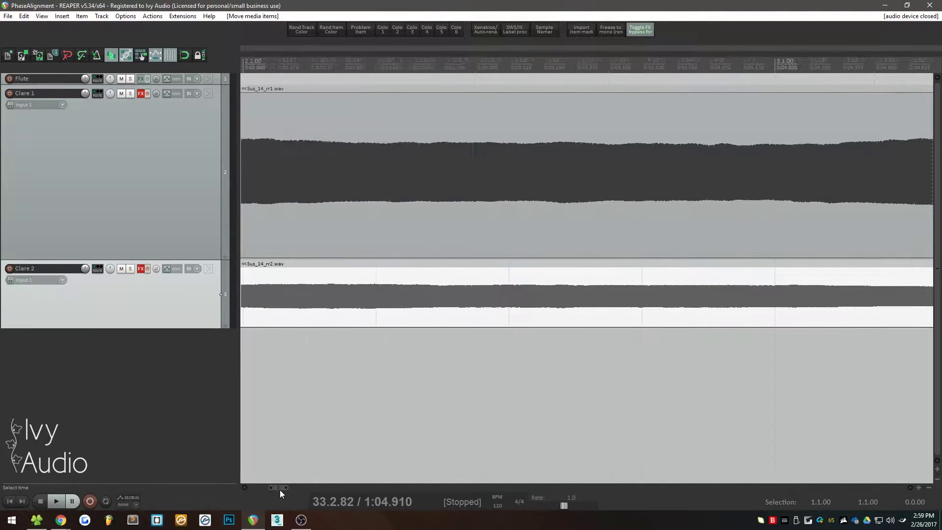
left_click_drag(278, 489, 260, 489)
left_click_drag(339, 368, 349, 201)
left_click(350, 202)
left_click(130, 93)
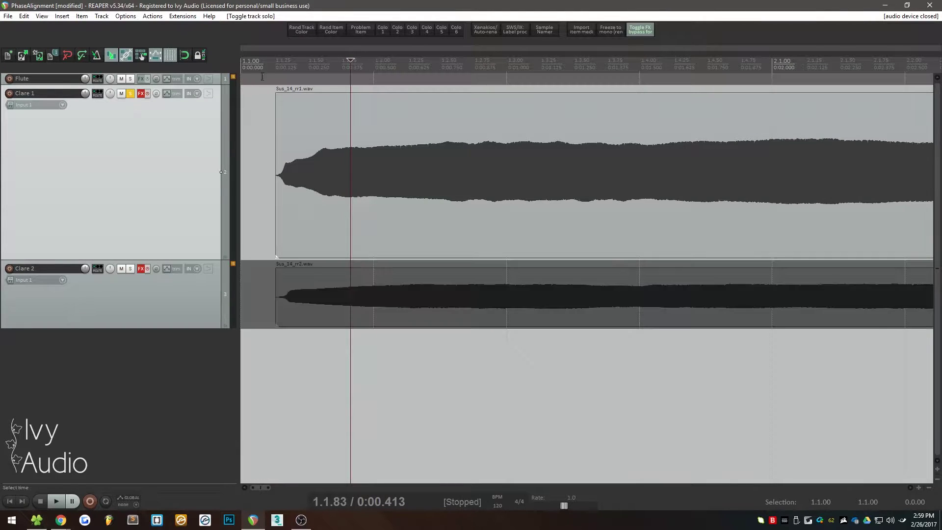
key("space")
scroll(324, 203, "down", 3)
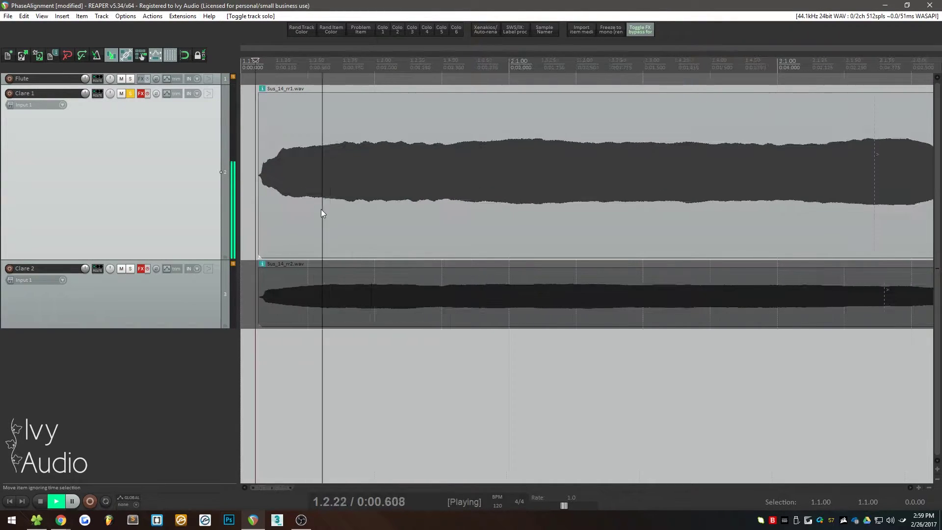
scroll(321, 211, "down", 5)
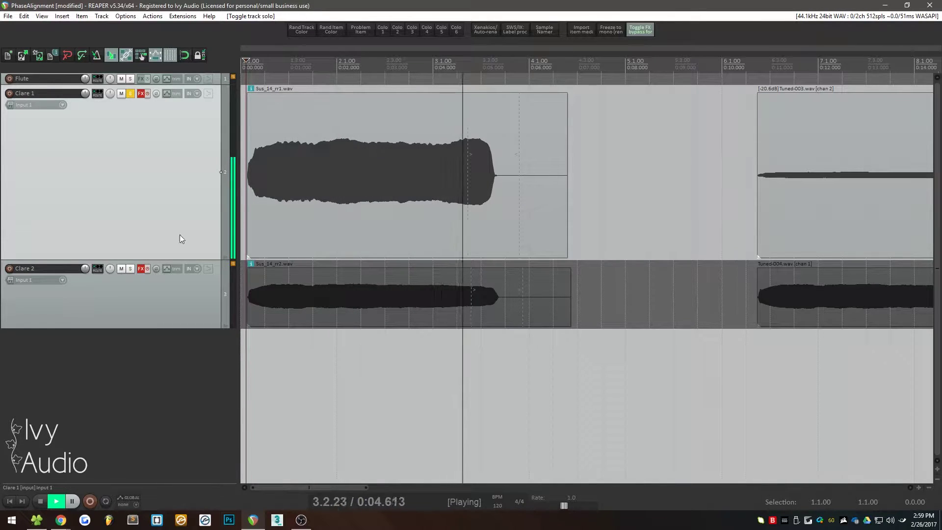
key("space")
- Solo only Clare 2 and play its sustain, then select the Sus_14_rr1 item
left_click(130, 269, "ctrl+alt")
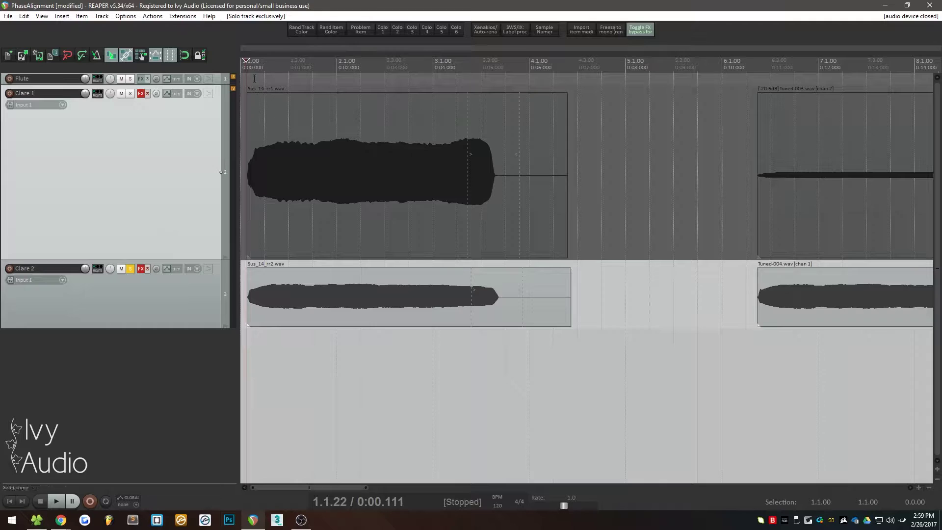
key("space")
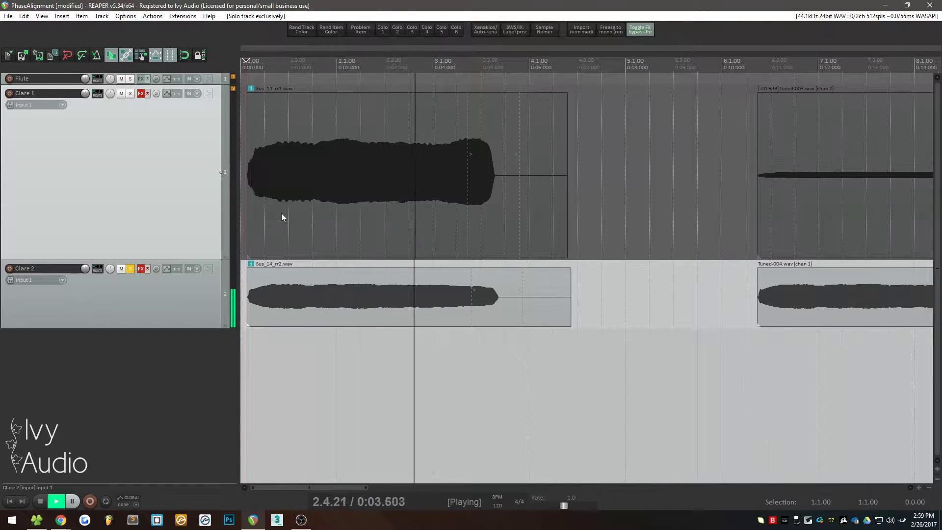
key("space")
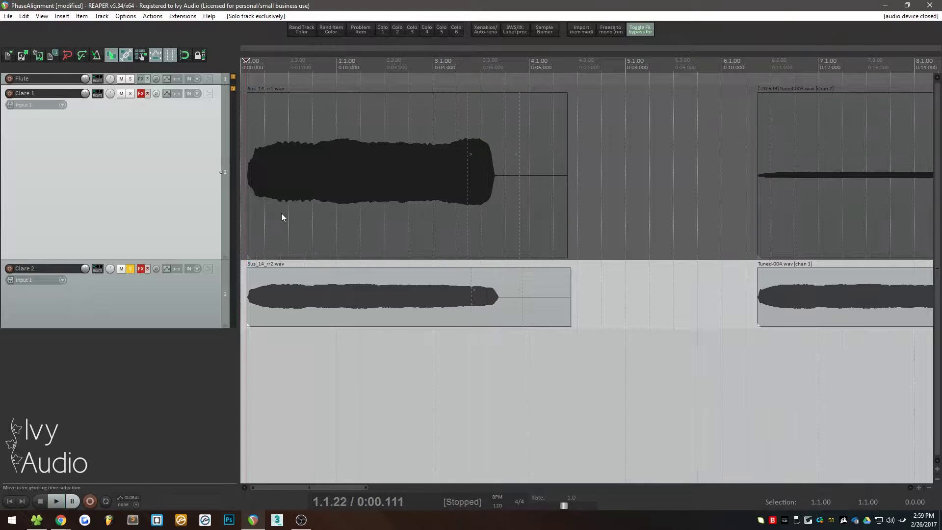
left_click(324, 171)
key("F6")
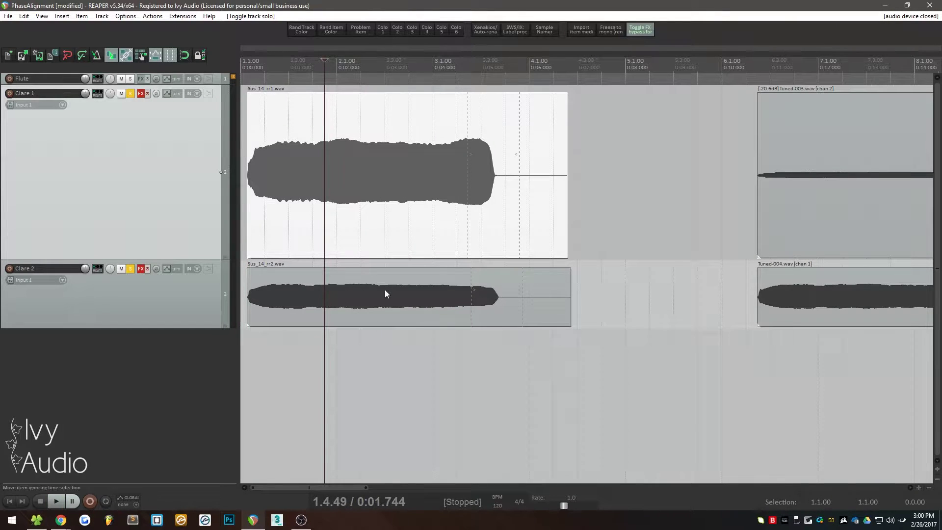
- Lower the Sus_14_rr1 item's volume to -10.7 dB in its Item properties
right_click(402, 178)
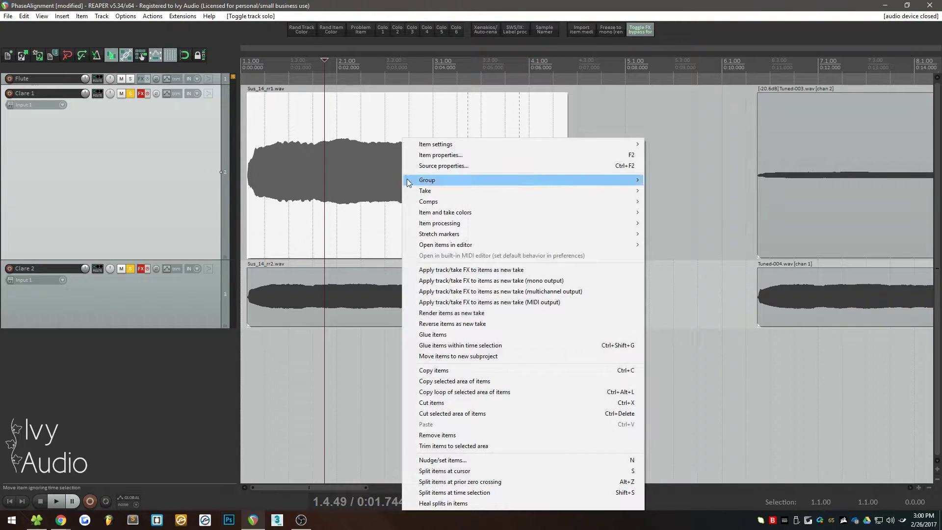
left_click(445, 155)
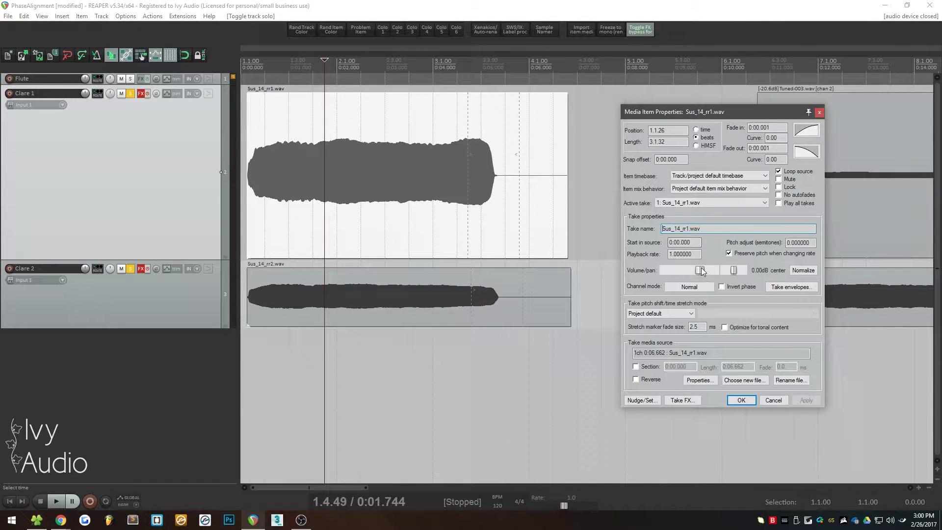
left_click_drag(701, 271, 691, 271)
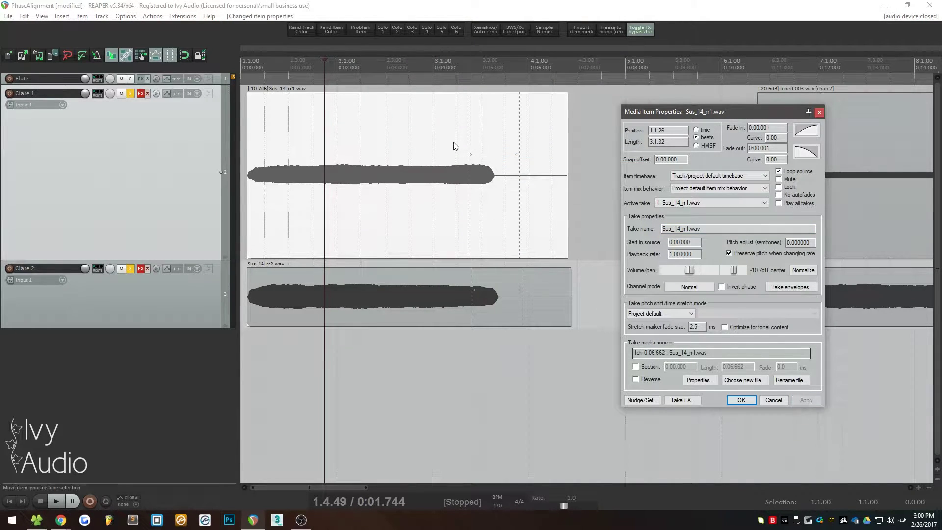
left_click(740, 400)
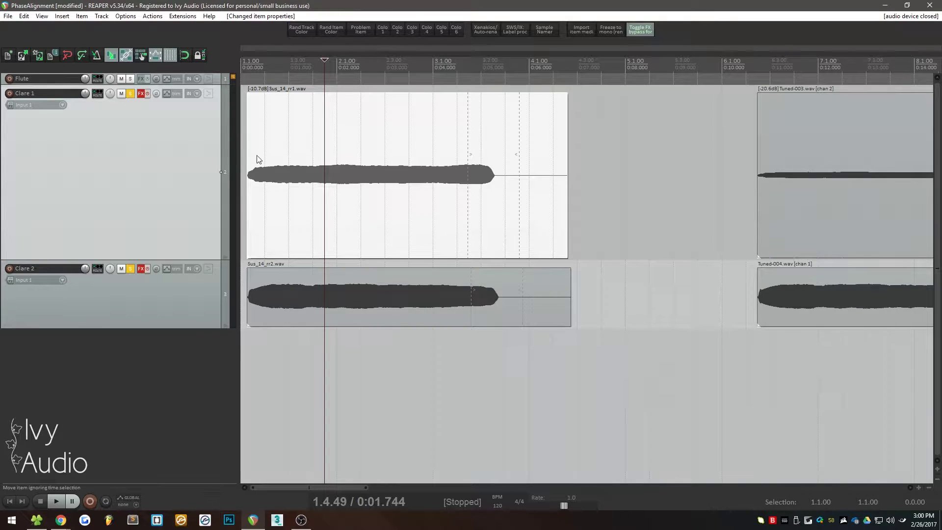
scroll(258, 159, "up", 5)
scroll(334, 252, "down", 2)
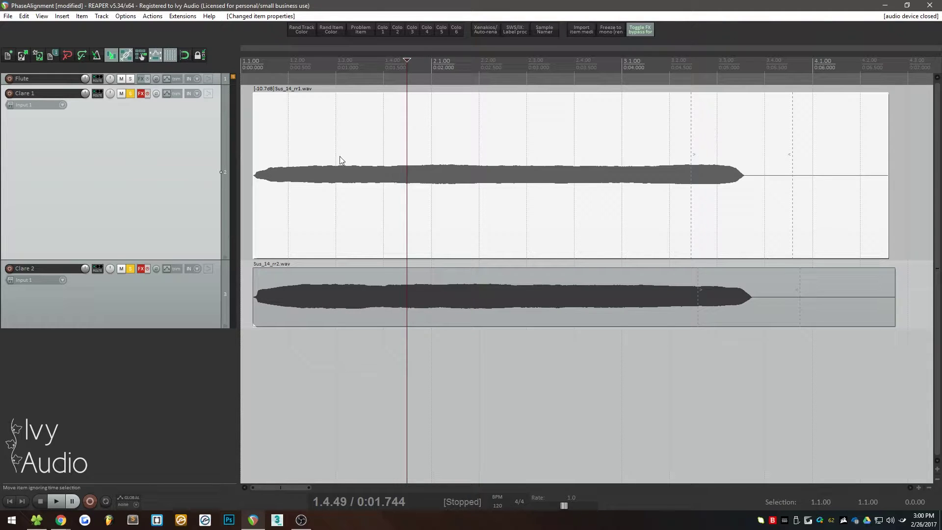
- Try overlapping Sus_14_rr1 with the other sustain on Clare 1 and adjust the crossfade
left_click_drag(336, 157, 495, 292)
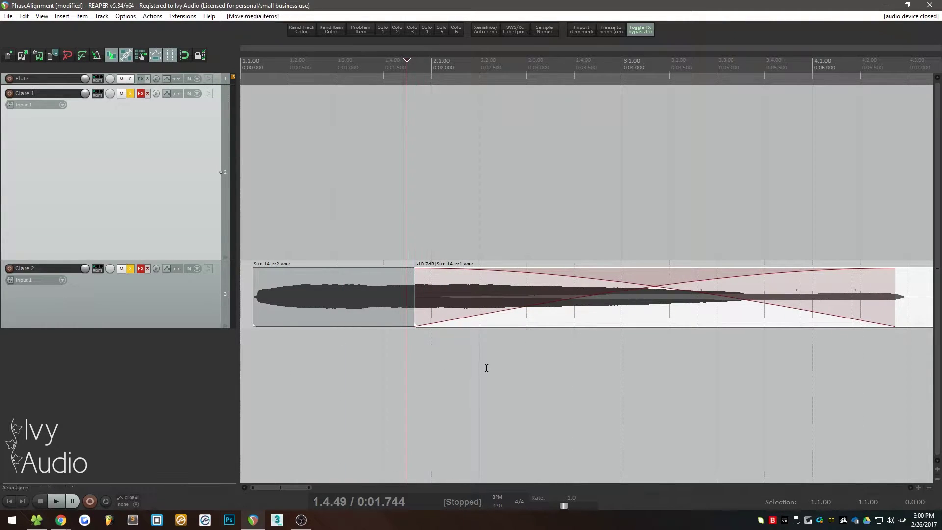
scroll(486, 367, "down", 3)
left_click_drag(395, 326, 334, 220)
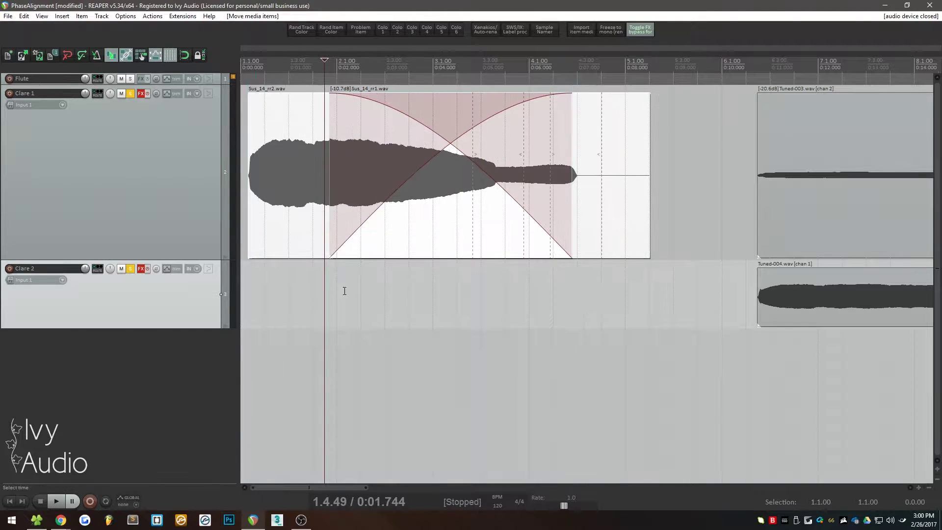
scroll(328, 221, "up", 2)
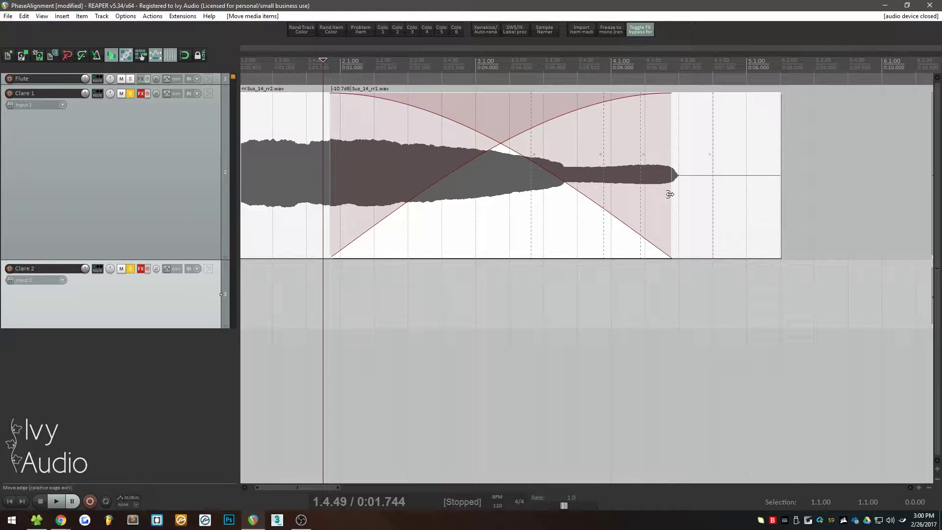
left_click_drag(670, 194, 616, 194)
left_click(574, 336)
scroll(365, 196, "up", 8)
- Move Sus_14_rr1 to an enlarged Clare 2 track and slide it so its cycles match Sus_14_rr2's peaks
left_click_drag(365, 196, 614, 310)
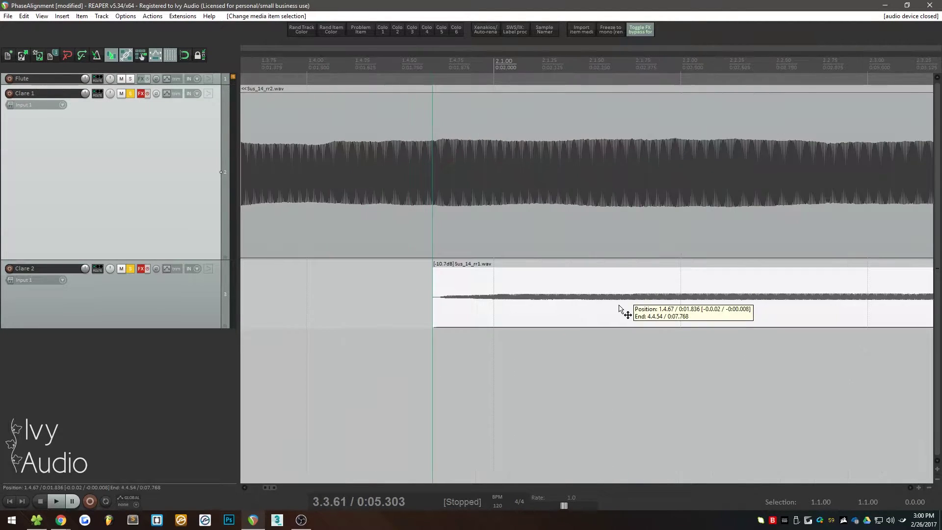
scroll(449, 251, "up", 8)
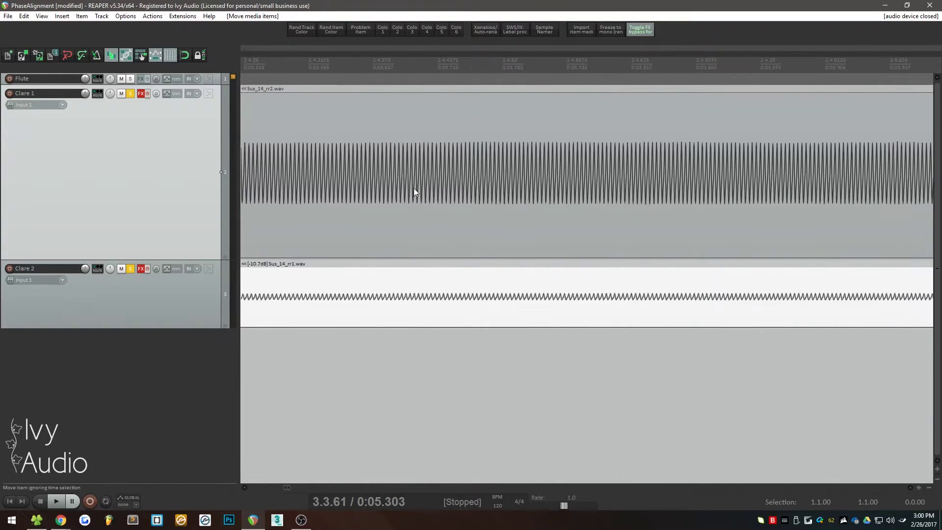
left_click_drag(173, 329, 180, 415)
scroll(393, 178, "up", 10)
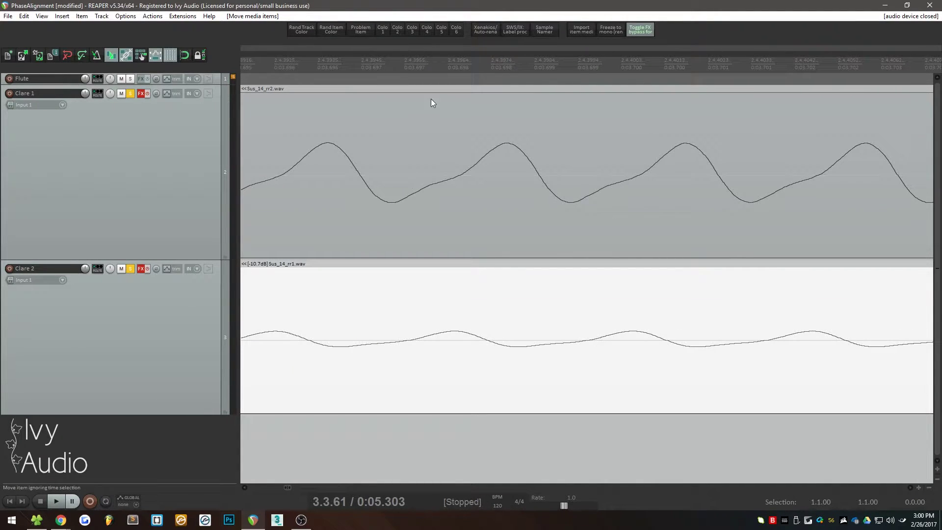
left_click(456, 70)
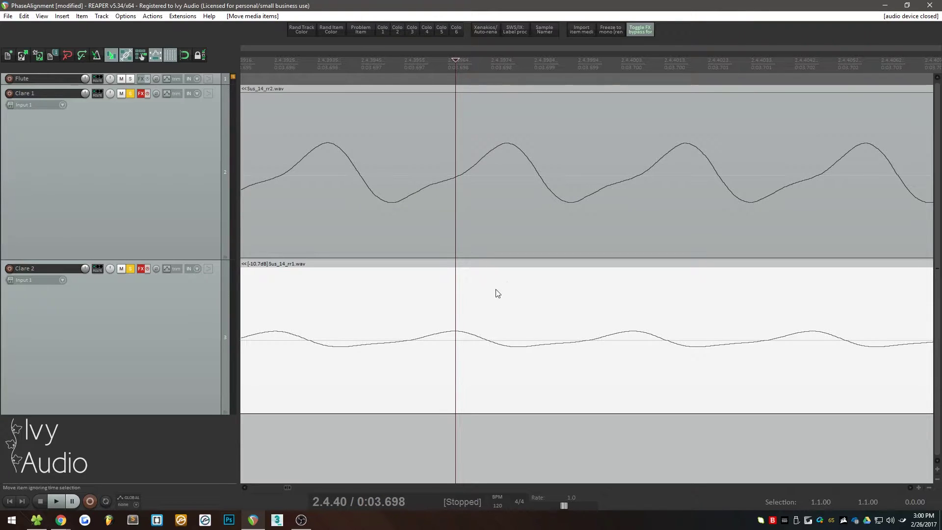
scroll(465, 307, "up", 2)
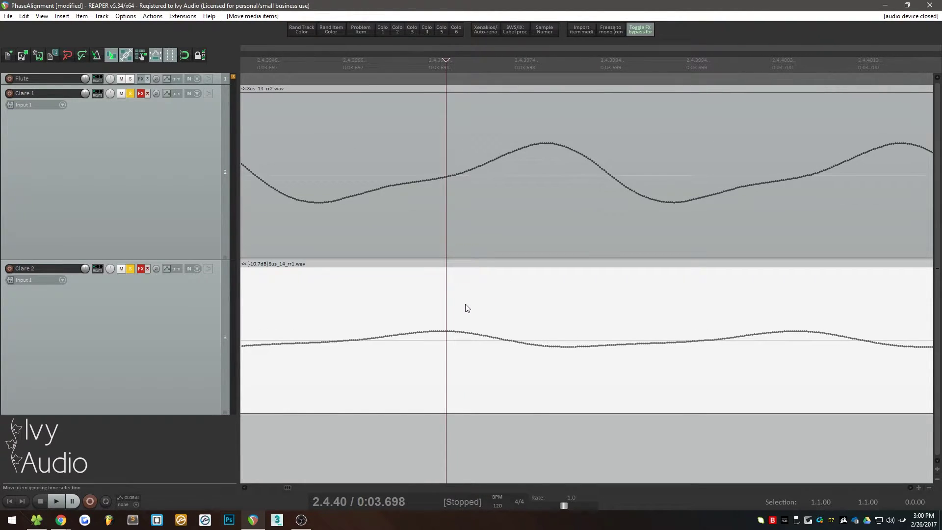
left_click(549, 65)
left_click_drag(561, 362, 544, 354)
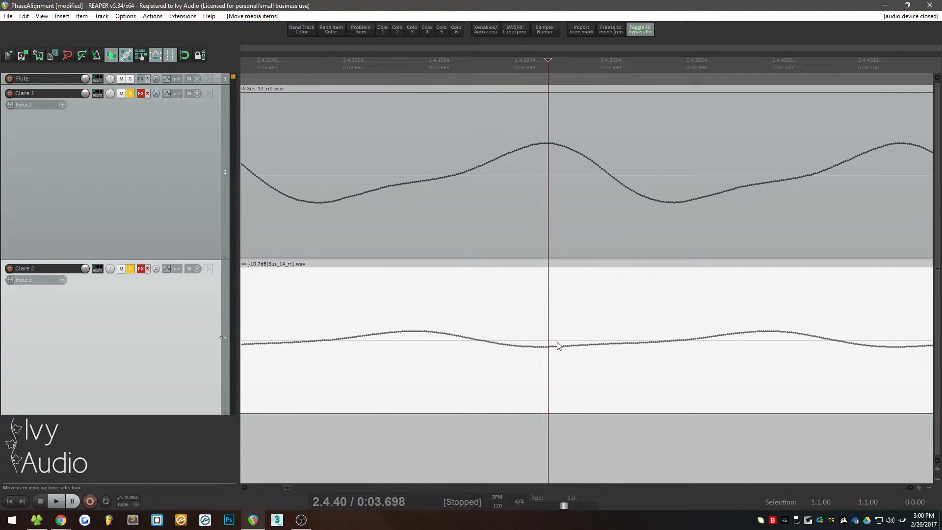
scroll(557, 343, "down", 6)
scroll(543, 346, "down", 15)
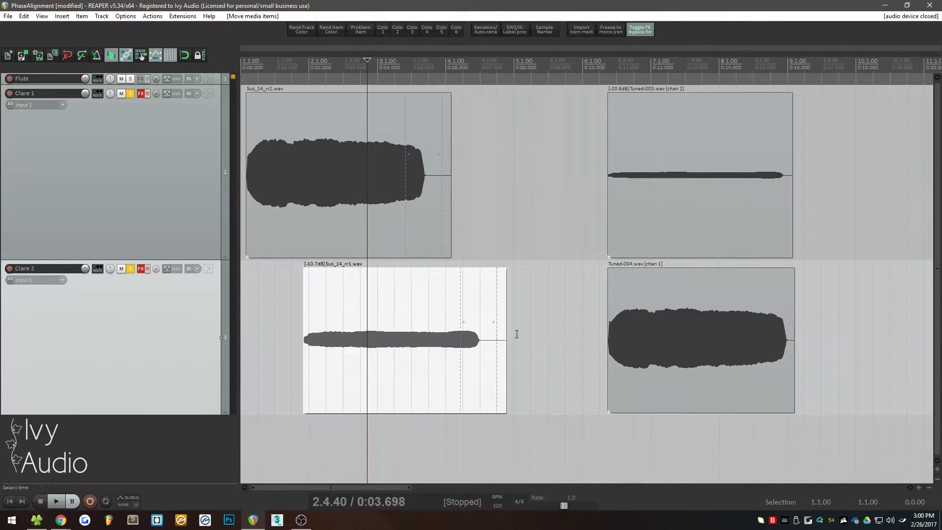
- Drag the aligned Sus_14_rr1 onto Clare 1 over Sus_14_rr2, then play the resulting crossfade
scroll(320, 299, "up", 15)
left_click_drag(367, 305, 367, 246)
scroll(370, 330, "down", 10)
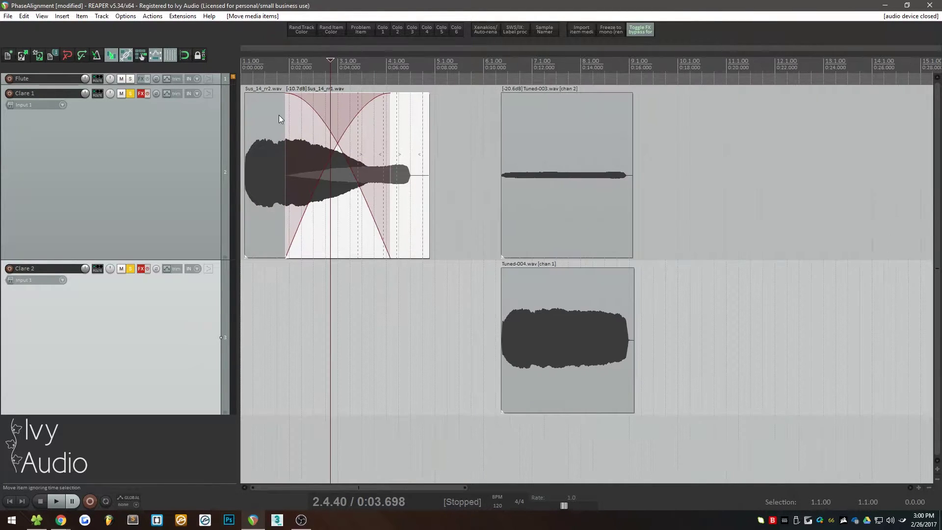
scroll(281, 114, "up", 4)
left_click(277, 92)
key("space")
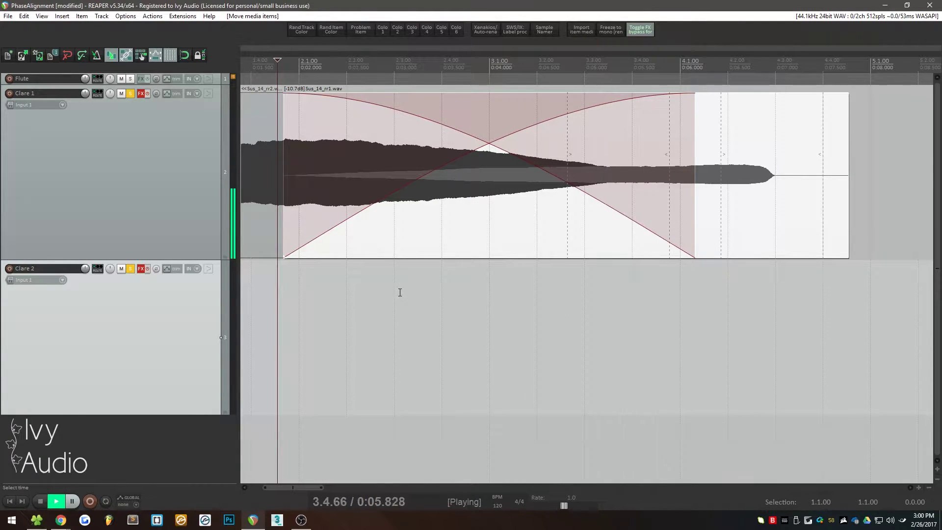
key("space")
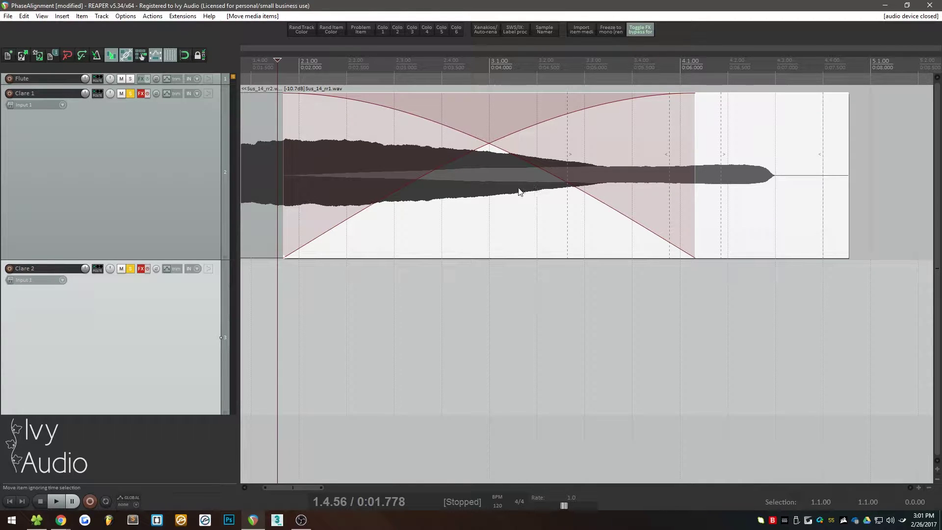
scroll(540, 176, "down", 2)
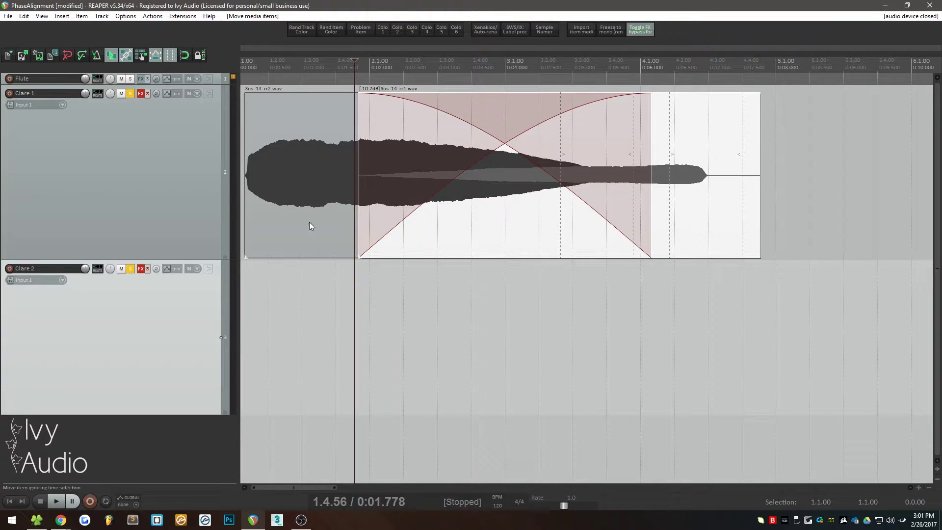
- Move Sus_14_rr1 onto Clare 2 and nudge it left to line up with the upper sustain's peaks
left_click_drag(485, 233, 365, 333)
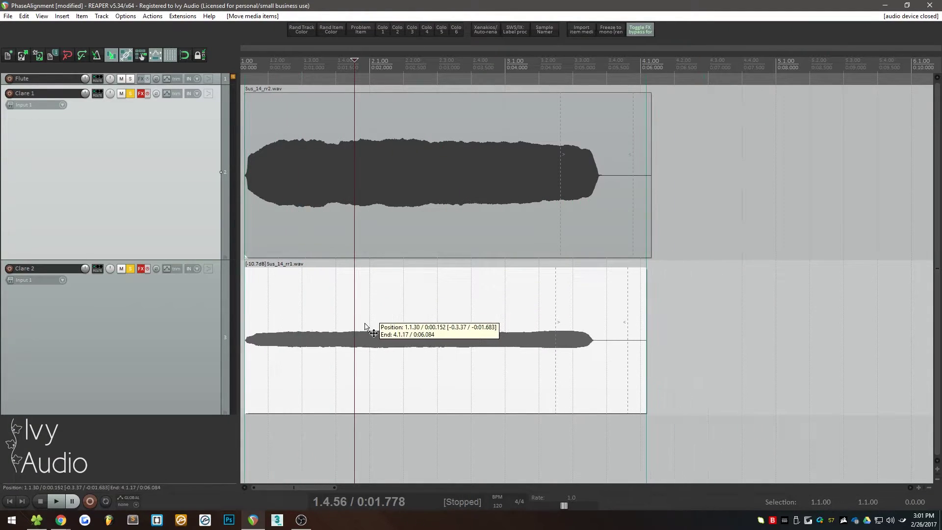
scroll(367, 219, "up", 15)
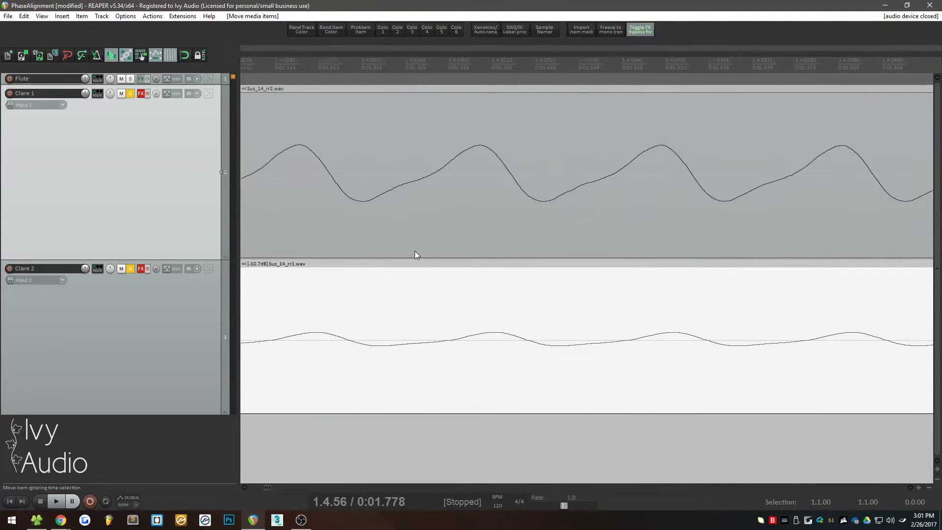
left_click(476, 69)
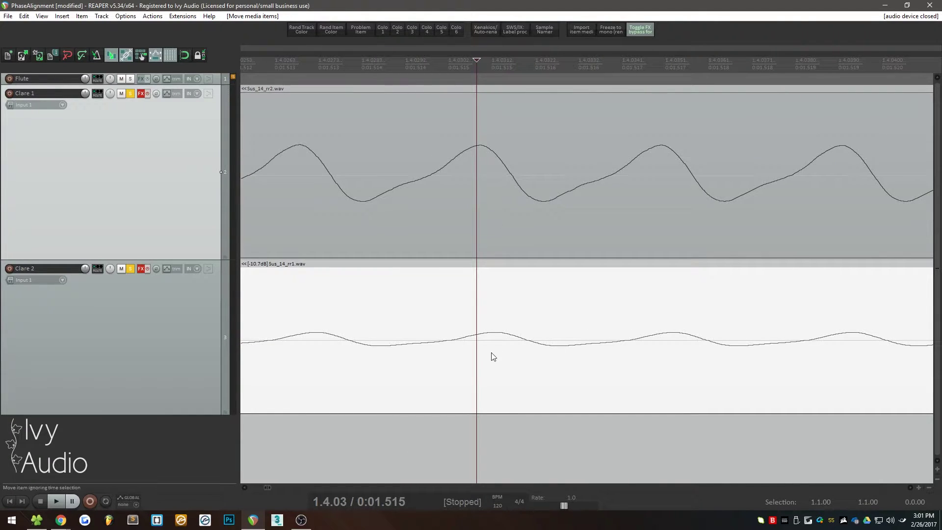
left_click_drag(490, 355, 473, 353)
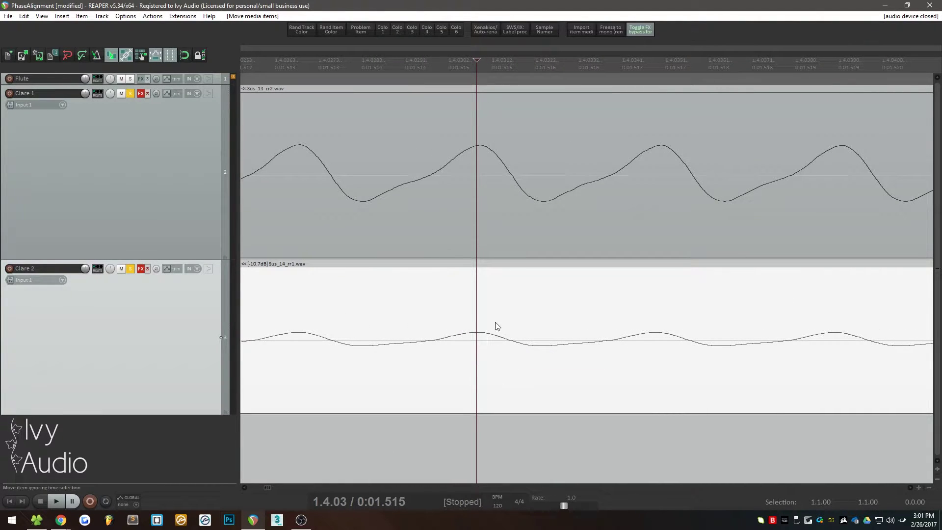
scroll(423, 337, "down", 3)
scroll(423, 337, "down", 10)
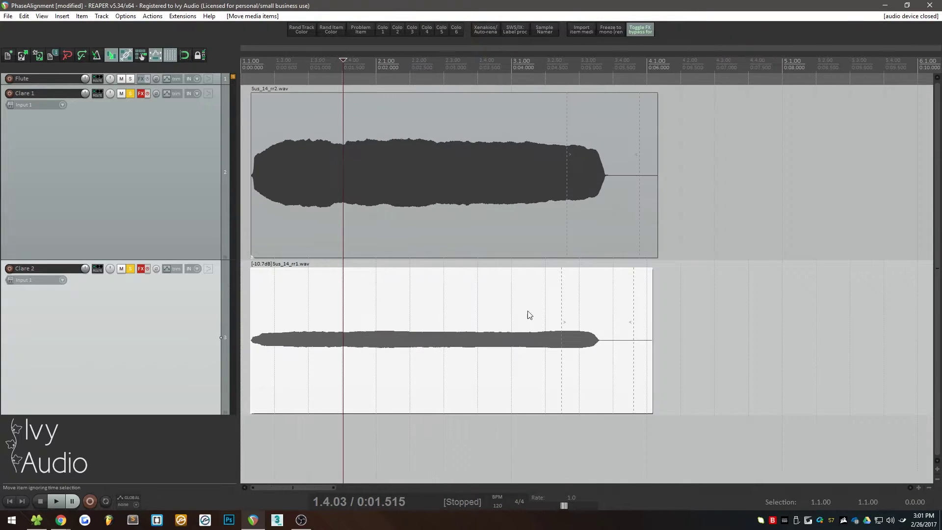
- Compare waveform peaks of both sustains at several points near the fade-outs
scroll(528, 315, "up", 5)
scroll(348, 326, "up", 15)
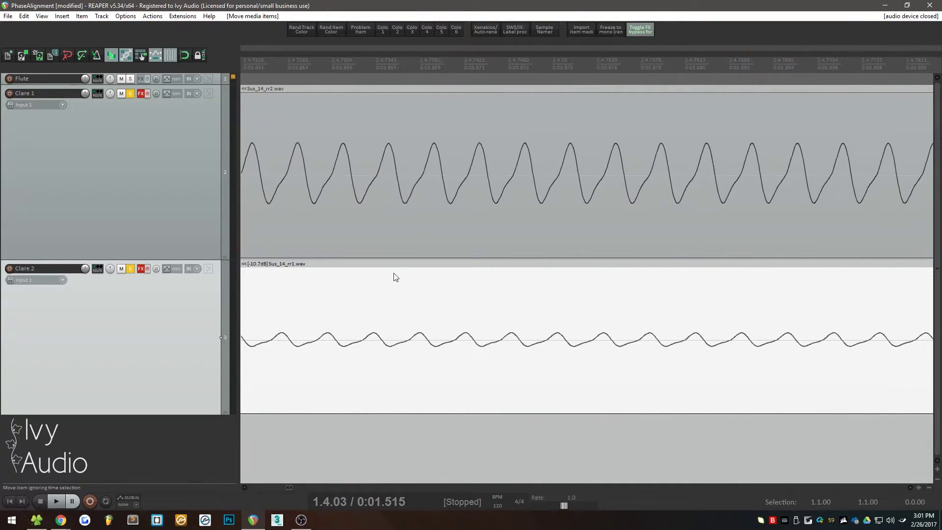
left_click(388, 67)
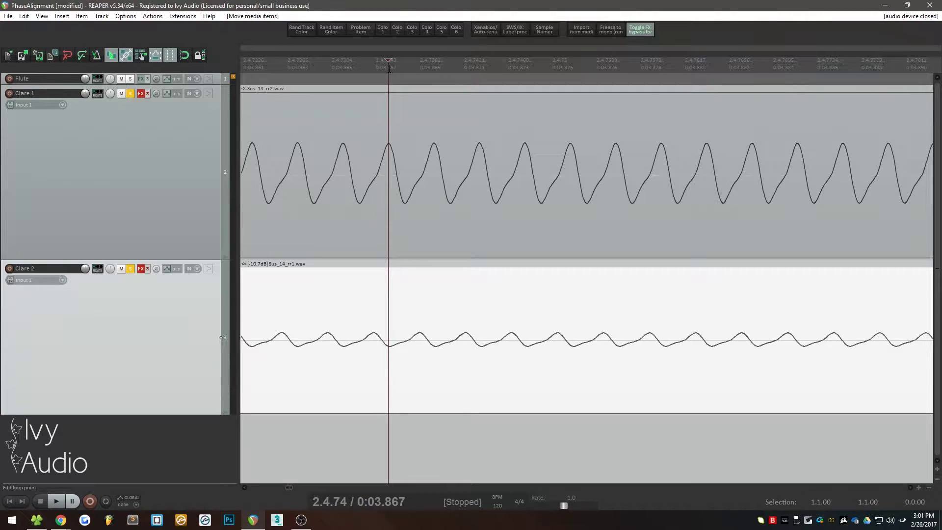
scroll(330, 315, "down", 6)
scroll(492, 177, "up", 15)
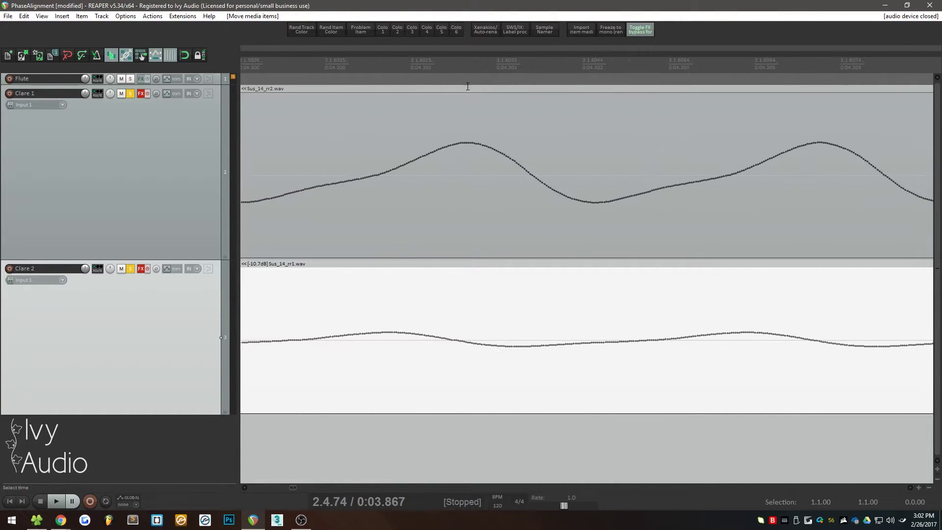
left_click(467, 78)
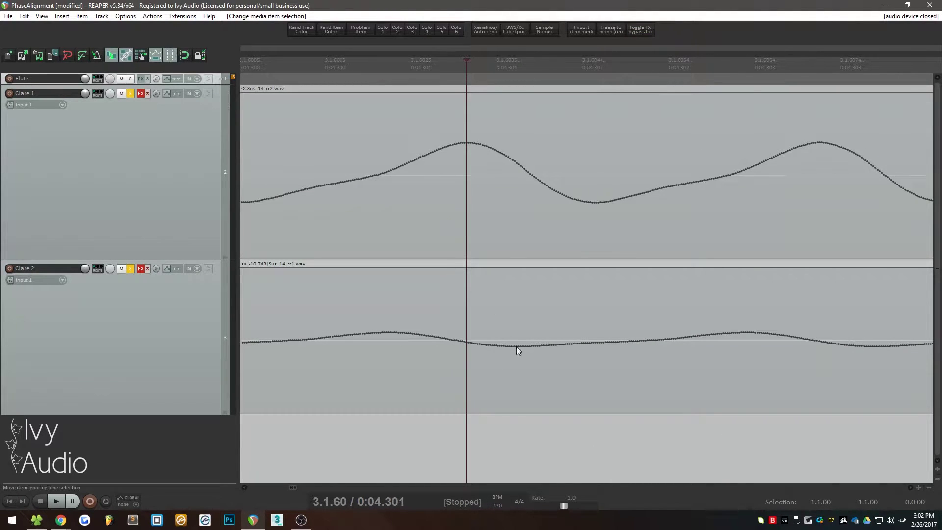
scroll(329, 375, "down", 12)
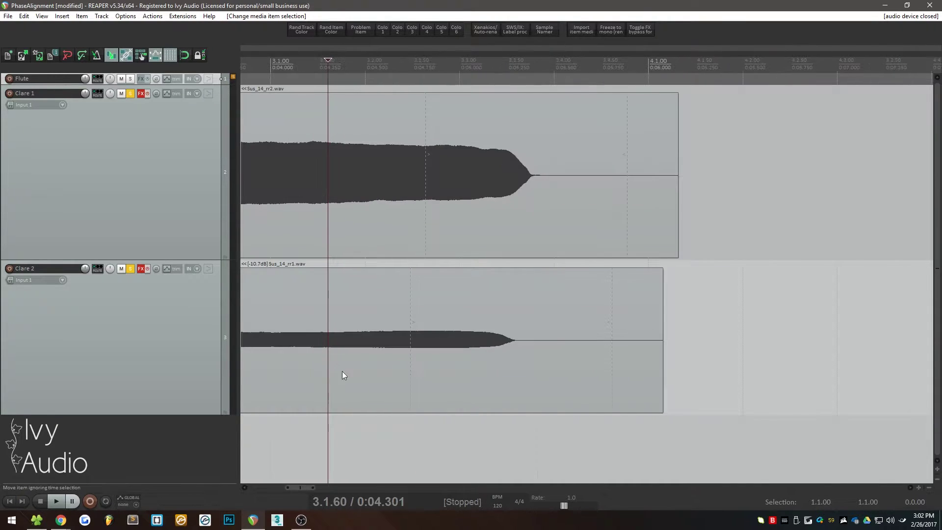
scroll(438, 151, "up", 15)
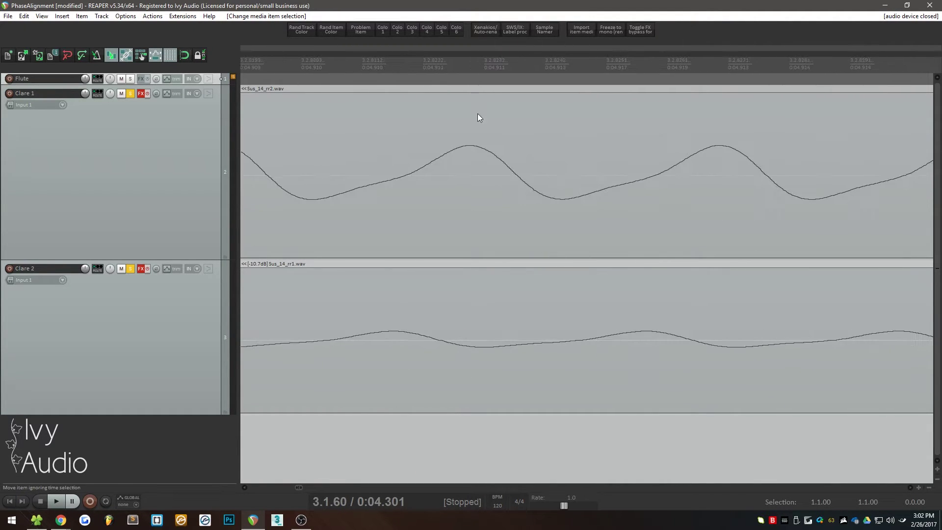
left_click(472, 73)
scroll(452, 297, "down", 4)
- Scroll to the Tuned-003 and Tuned-004 items and compare their waveform cycles
scroll(440, 271, "down", 6)
scroll(396, 305, "down", 3)
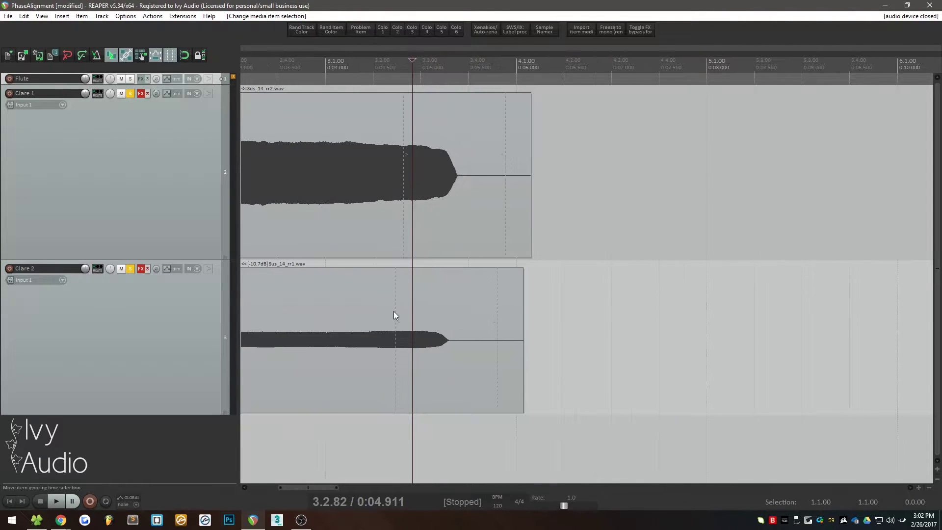
left_click_drag(318, 486, 272, 488)
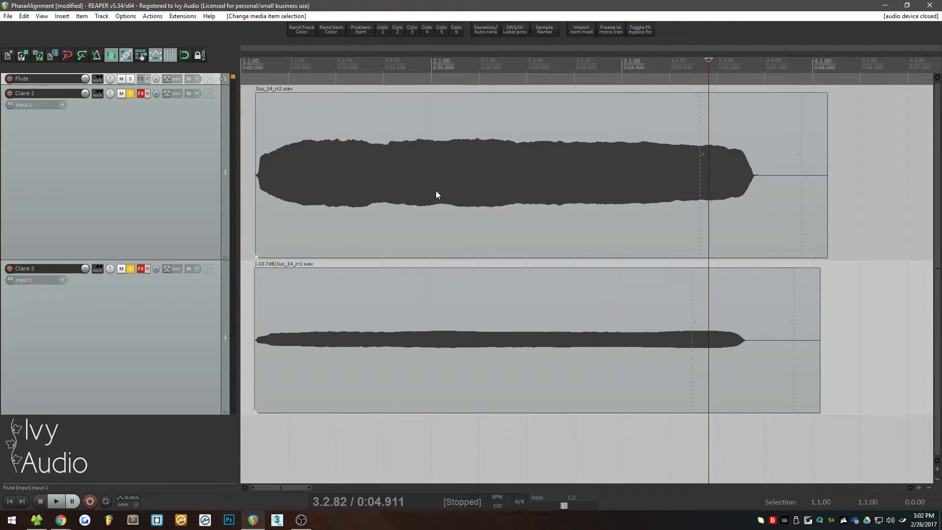
scroll(338, 248, "down", 4)
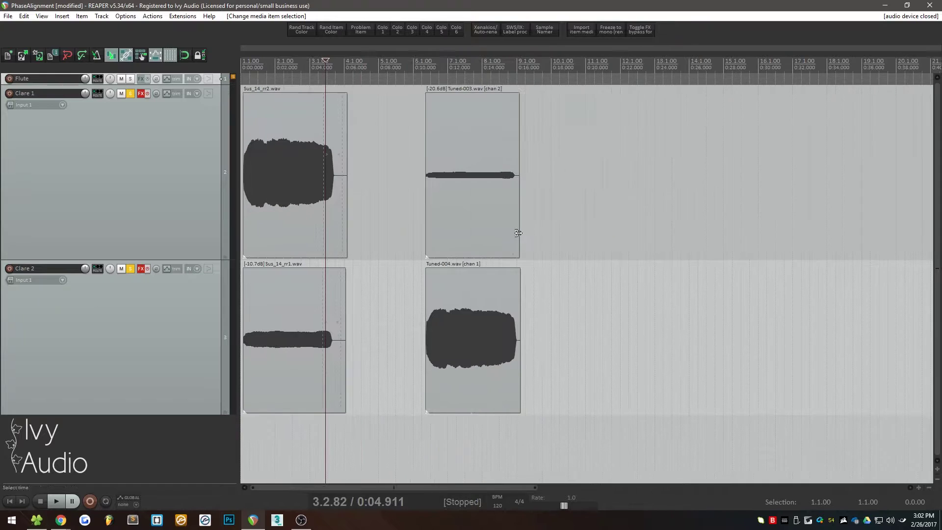
scroll(418, 207, "up", 8)
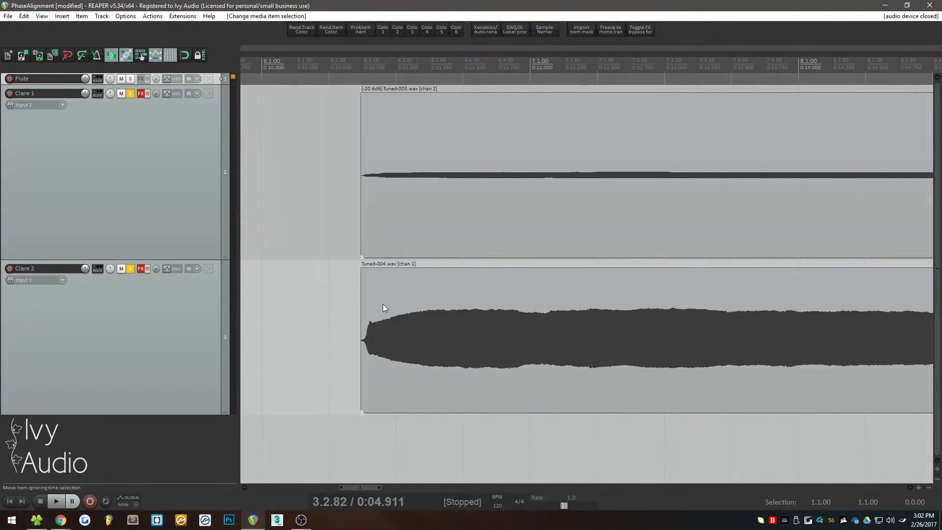
scroll(382, 309, "down", 5)
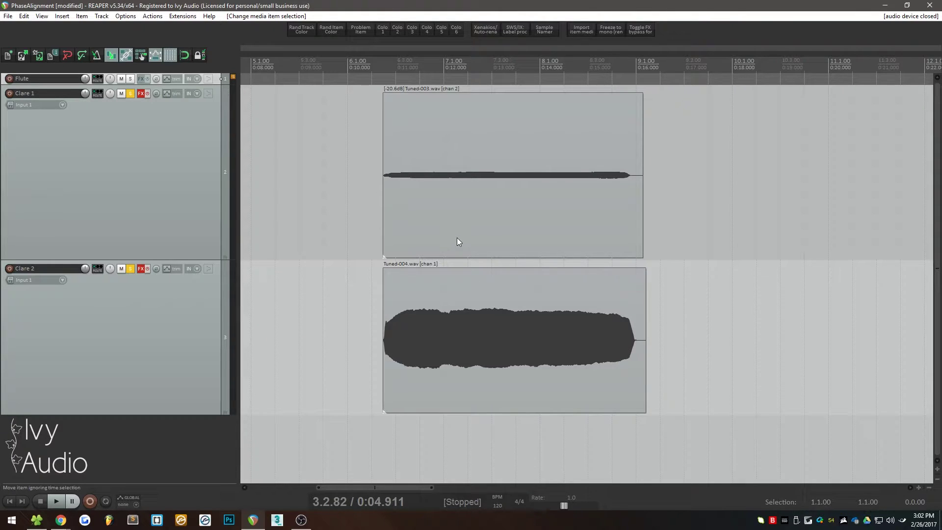
scroll(441, 221, "up", 5)
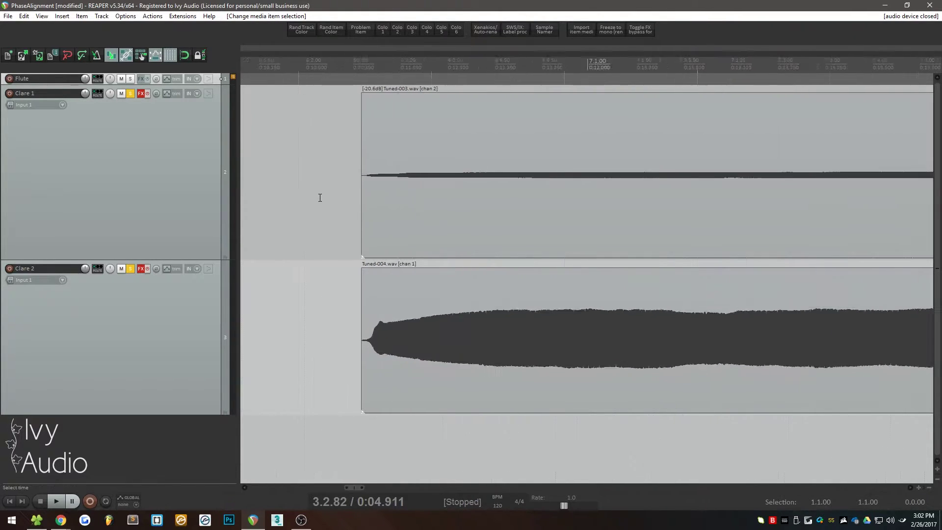
scroll(395, 197, "up", 10)
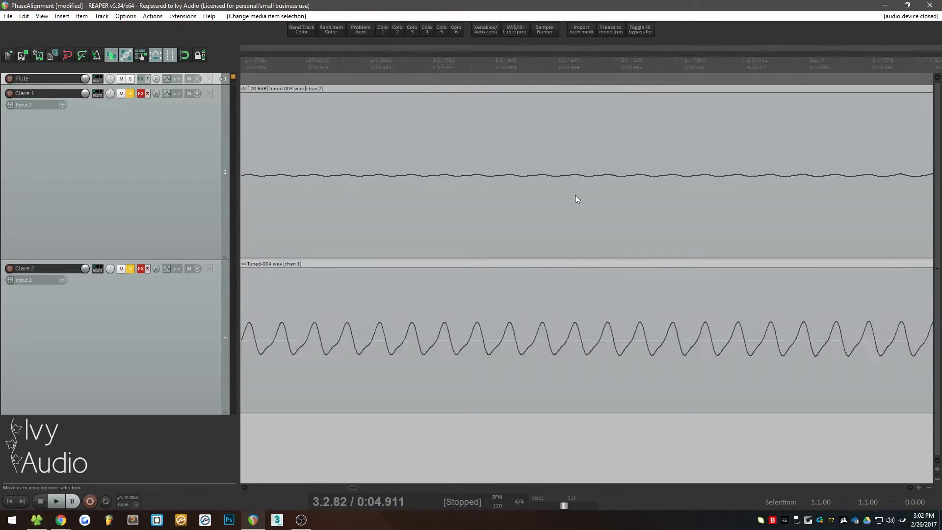
scroll(575, 198, "down", 3)
left_click(556, 71)
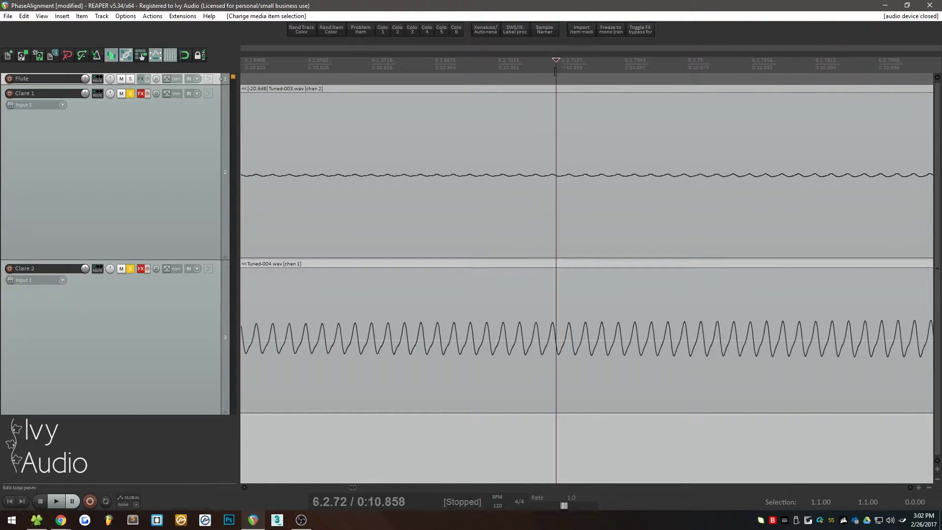
scroll(538, 338, "up", 4)
scroll(527, 343, "down", 8)
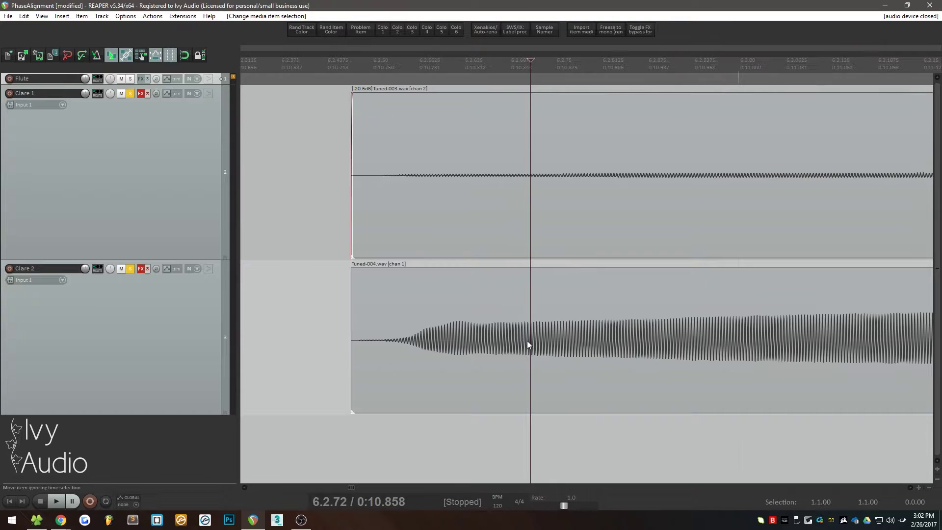
scroll(525, 344, "down", 3)
- Play Tuned-003 and Tuned-004 from the items' start, then stop
left_click(455, 294)
scroll(299, 284, "down", 5)
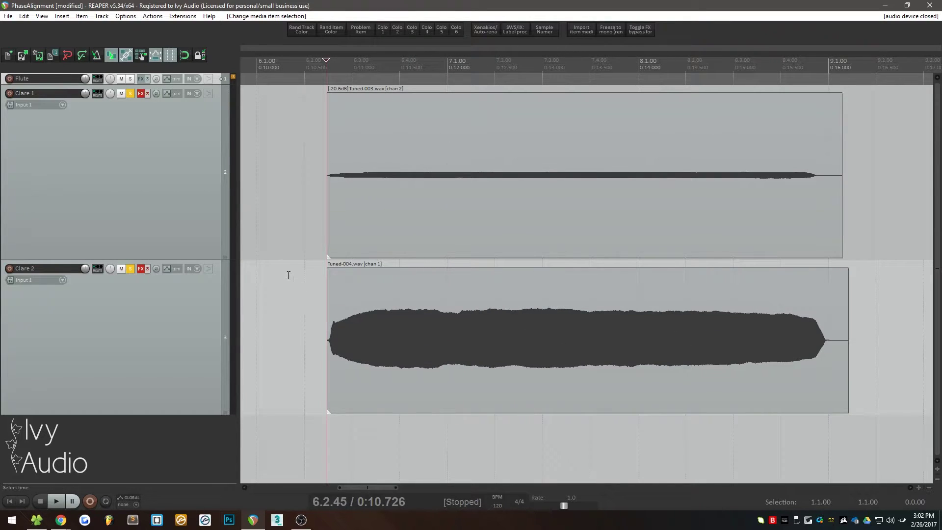
key("space")
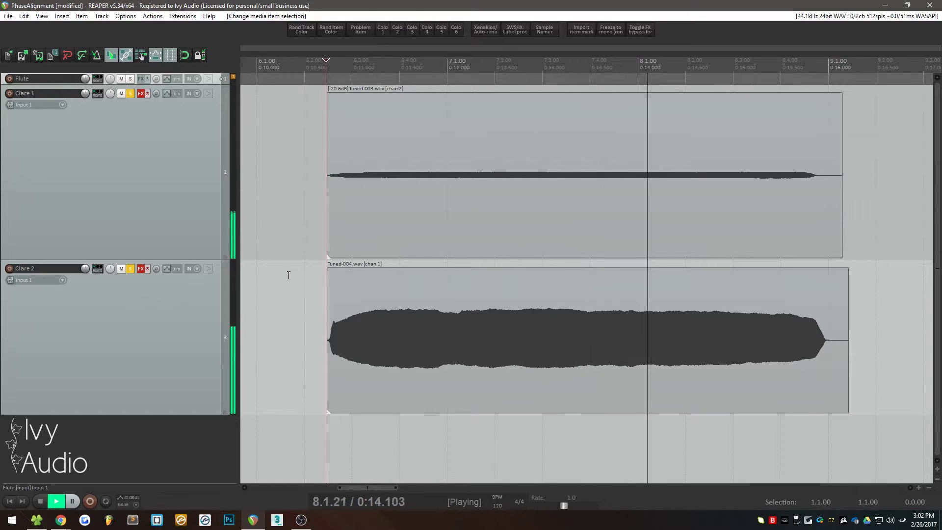
key("space")
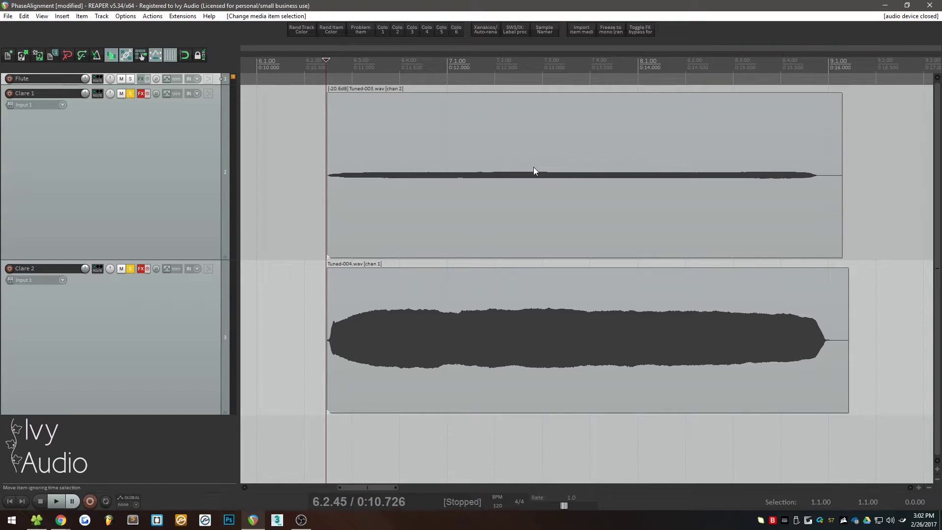
- Move Tuned-004 onto the Clare 1 track with its cycle peaks aligned to Tuned-003
left_click_drag(446, 201, 418, 206)
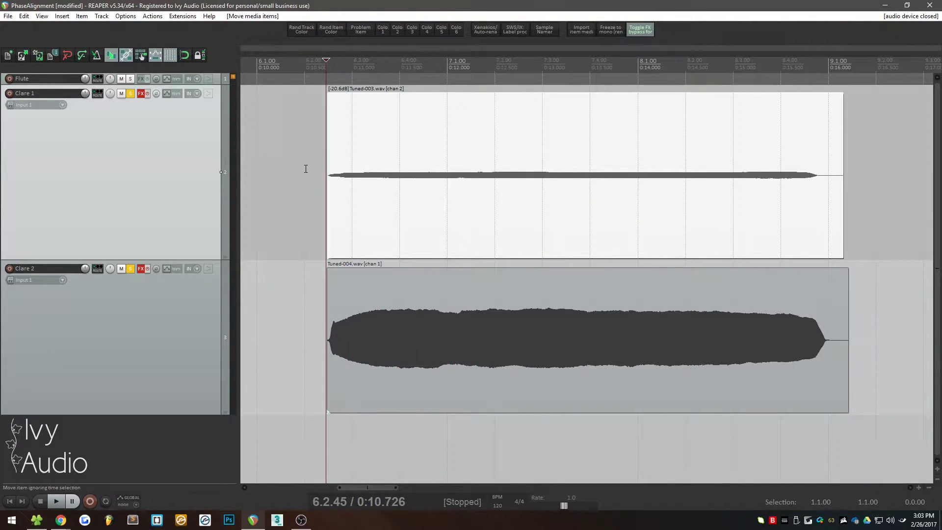
left_click(392, 344)
scroll(504, 280, "up", 15)
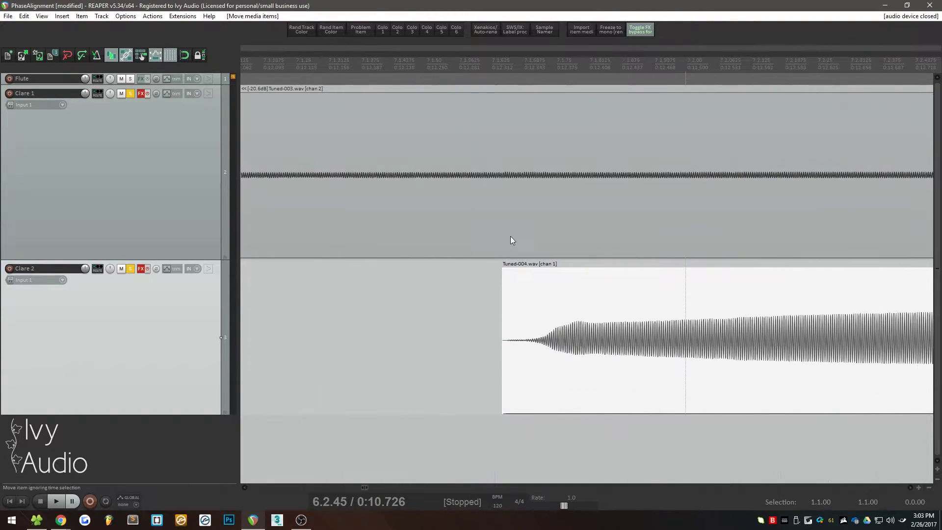
left_click_drag(547, 64, 536, 67)
scroll(539, 347, "up", 4)
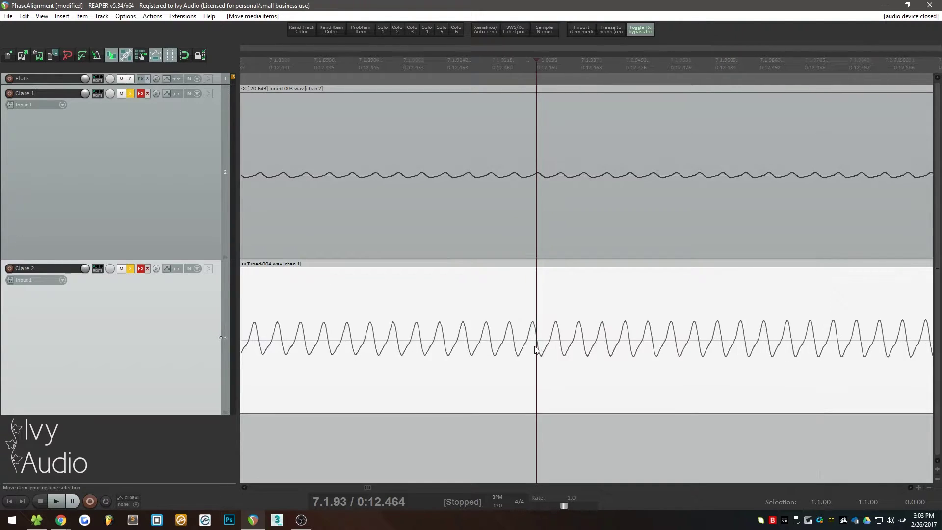
left_click_drag(539, 346, 549, 246)
- Play the Tuned-003 to Tuned-004 crossfade from just before it
scroll(491, 304, "down", 4)
scroll(472, 354, "down", 5)
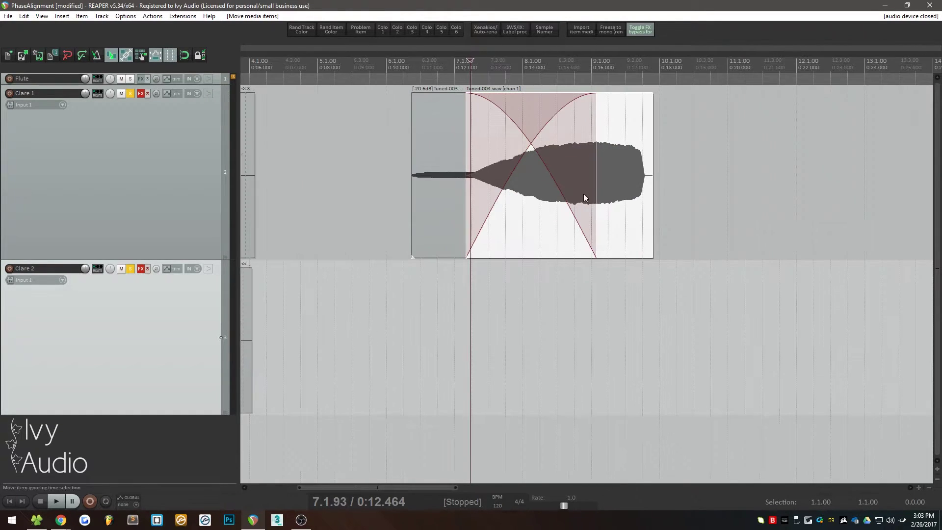
scroll(583, 188, "up", 5)
scroll(583, 191, "down", 5)
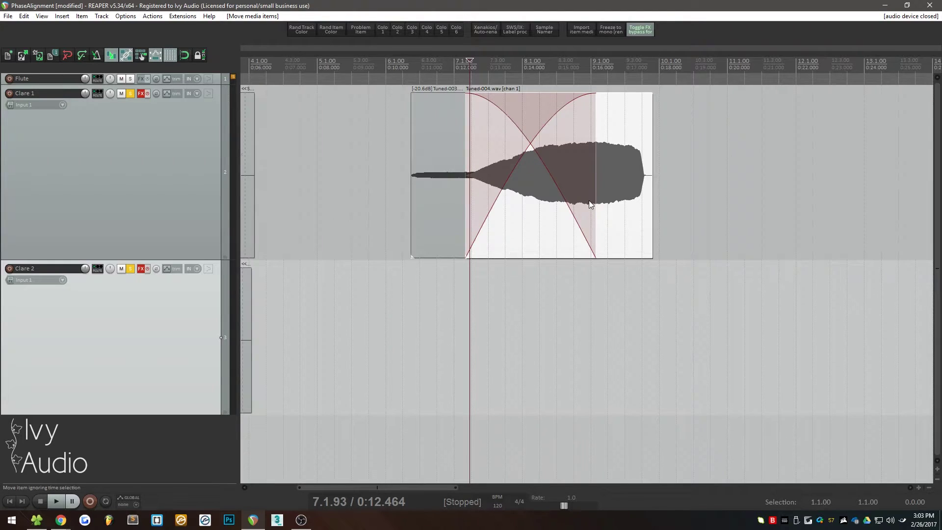
scroll(486, 245, "up", 4)
left_click(437, 304)
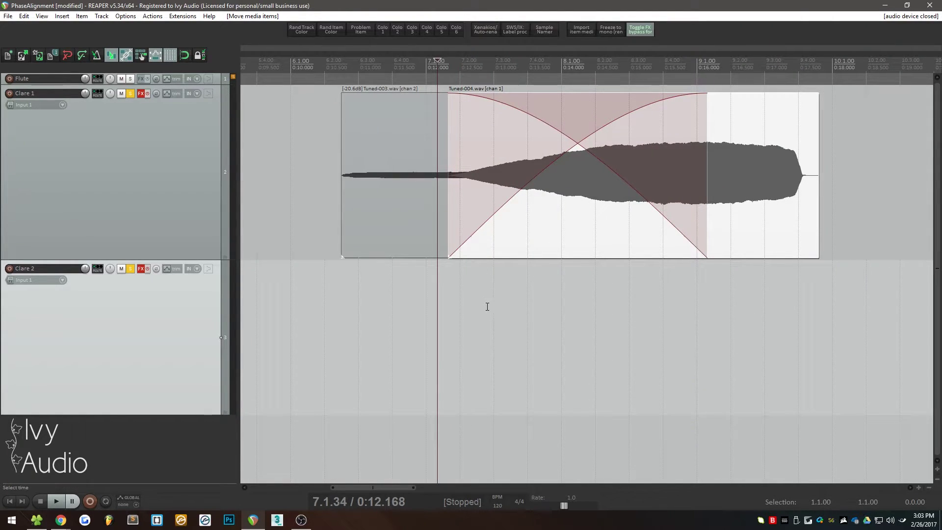
key("space")
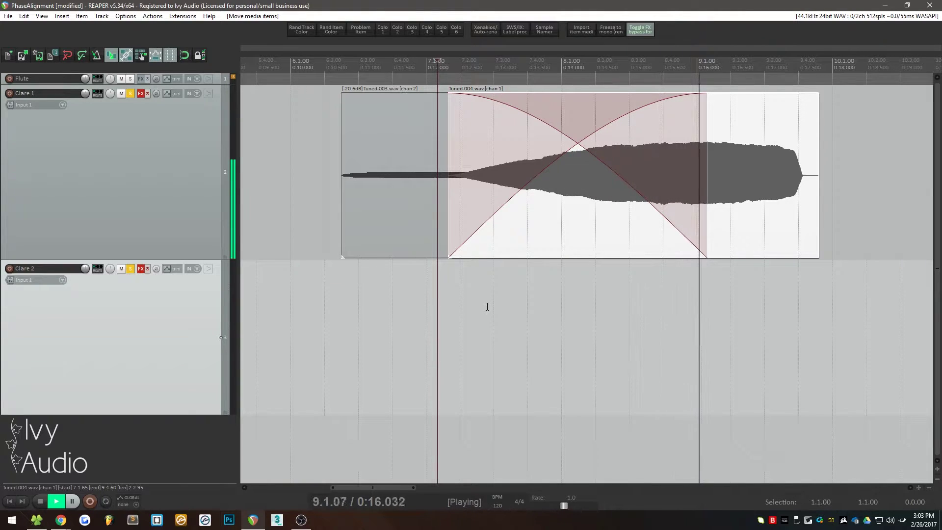
- Stop playback of the Tuned-003 to Tuned-004 legato transition
key("space")
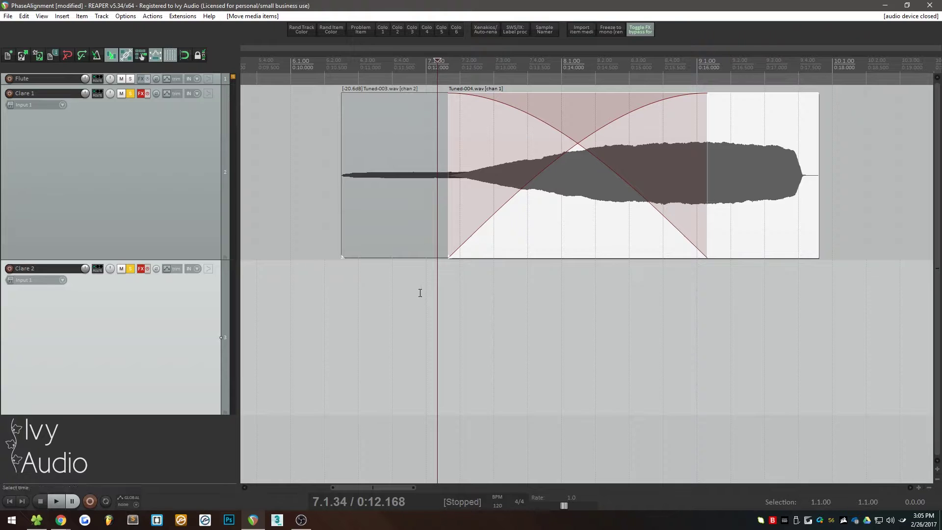
- Enlarge and solo the Flute track, then play the transition at the Close_001–Close_007 join
scroll(422, 291, "down", 10)
scroll(443, 170, "up", 8)
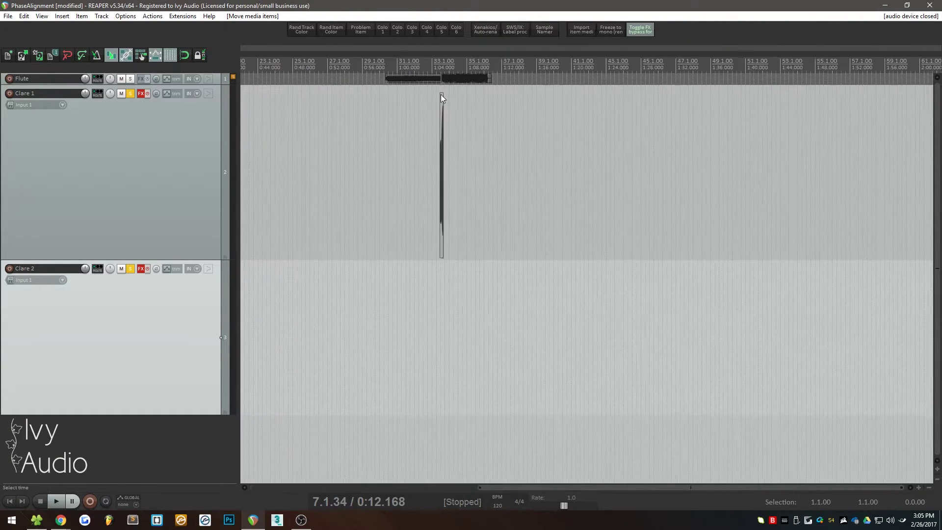
left_click_drag(156, 83, 169, 291)
scroll(422, 185, "up", 2)
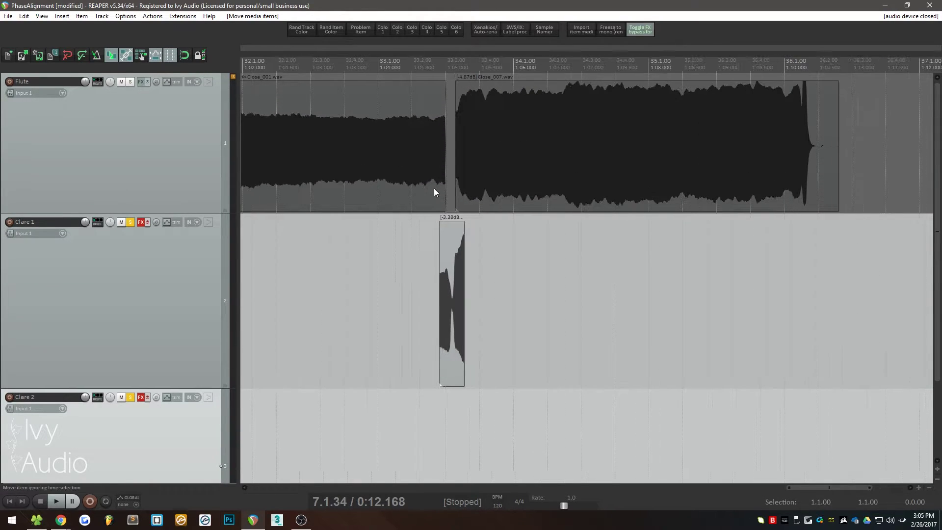
left_click(130, 81)
scroll(438, 191, "up", 3)
scroll(637, 211, "down", 5)
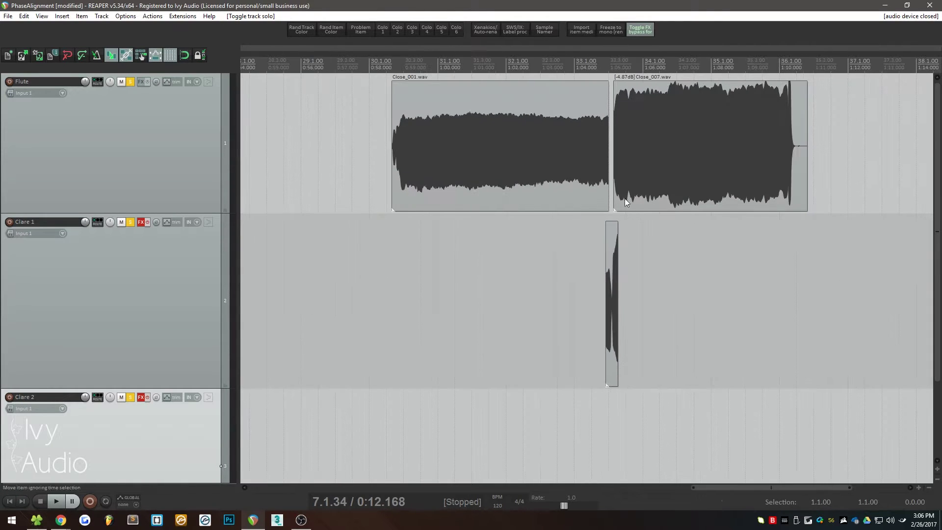
left_click(507, 73)
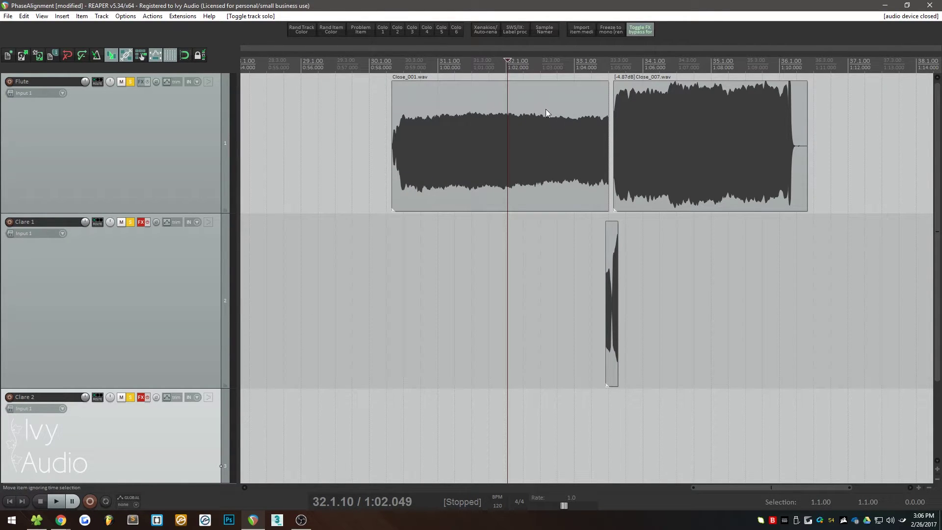
scroll(529, 127, "up", 4)
key("space")
scroll(449, 172, "down", 3)
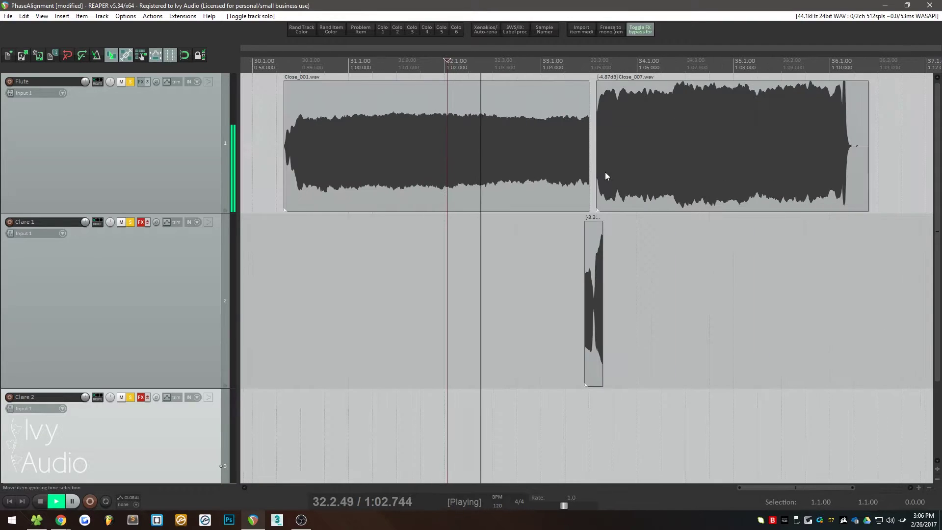
key("space")
- Unsolo Flute and play the legato sample alone near the join
scroll(612, 183, "up", 3)
left_click(386, 98)
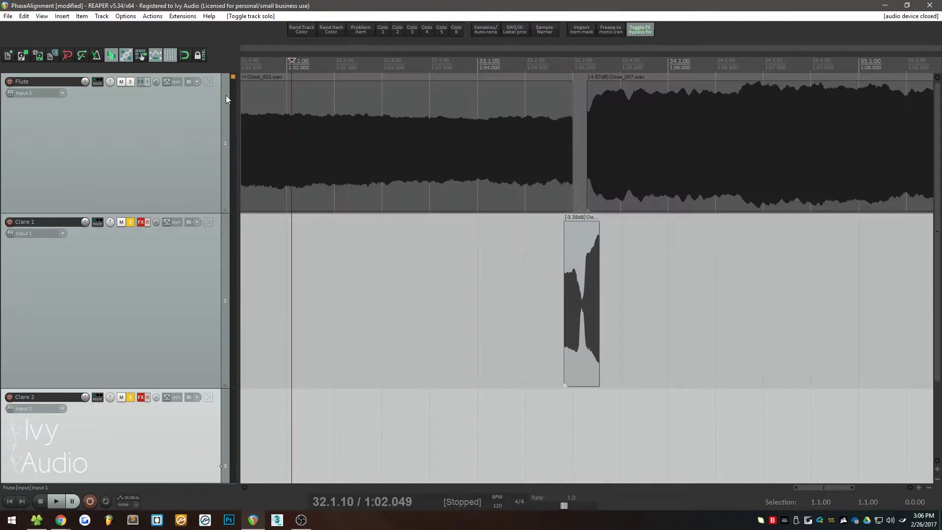
left_click(567, 60)
key("space")
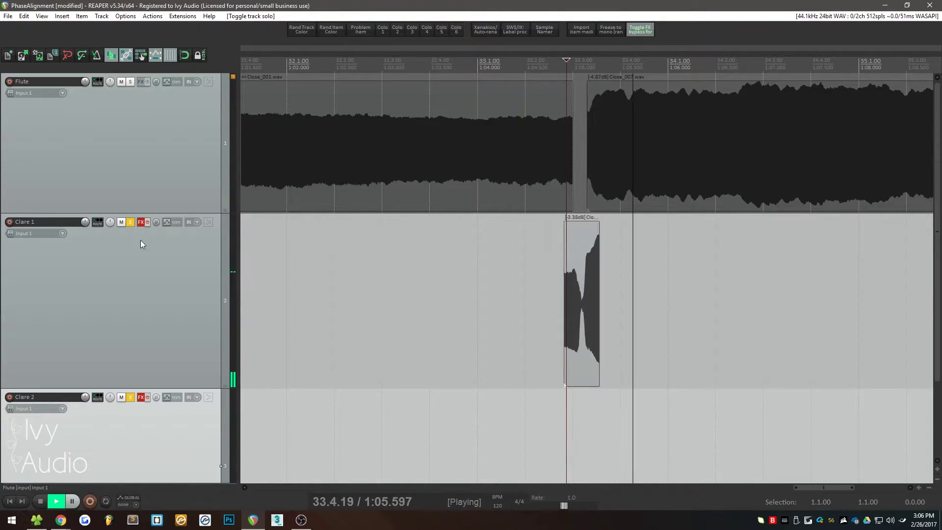
key("space")
- Play the flute sustain alone from just after the join with only Flute soloed
left_click(130, 222)
left_click(130, 82)
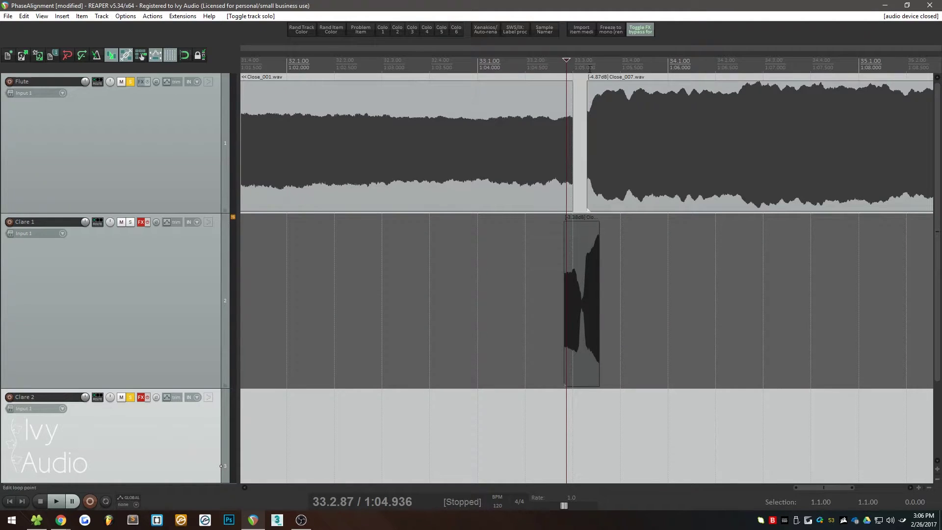
left_click(590, 69)
key("space")
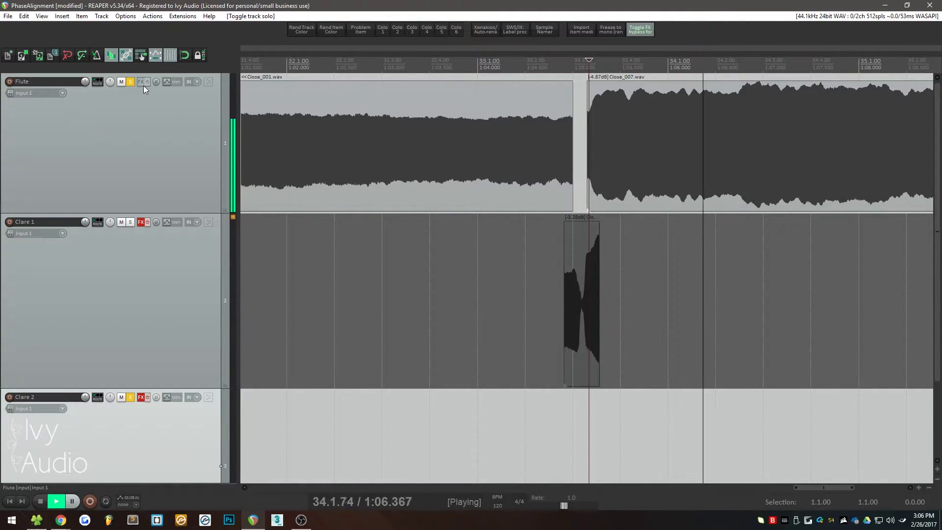
left_click(130, 81)
key("space")
- Zoom in on the join and solo both the Clare 1 and Flute tracks
key("equal")
left_click(129, 221)
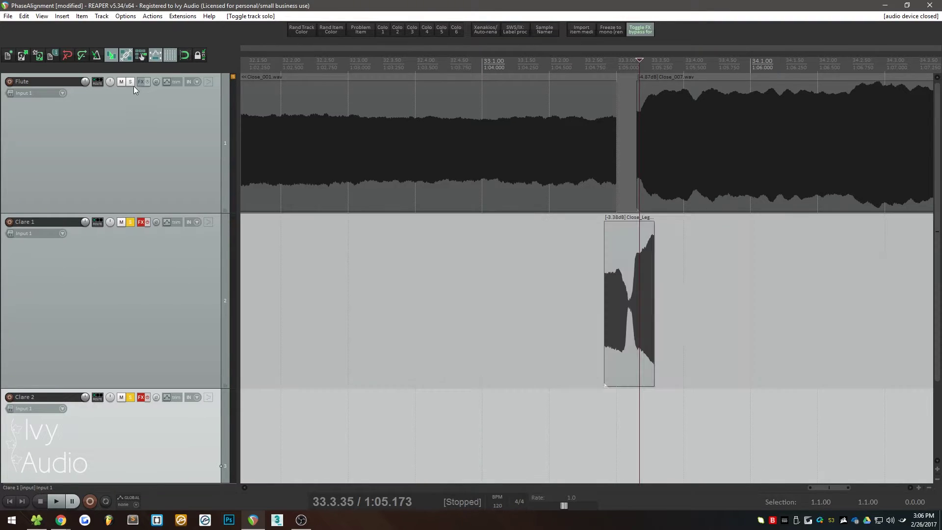
left_click(131, 81)
scroll(587, 202, "up", 6)
- Shift the legato sample left so its cycles match the flute waveform
scroll(346, 167, "up", 5)
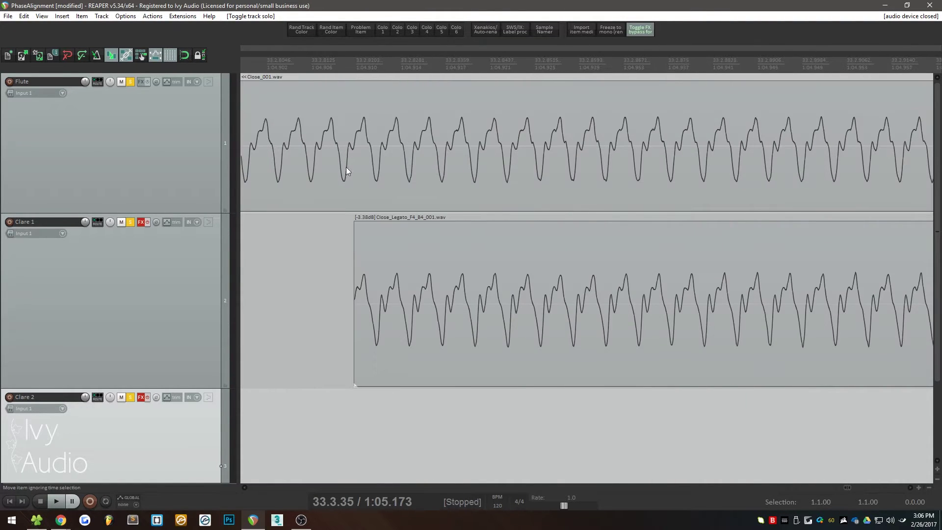
left_click(497, 66)
left_click_drag(608, 288, 558, 290)
double_click(557, 290)
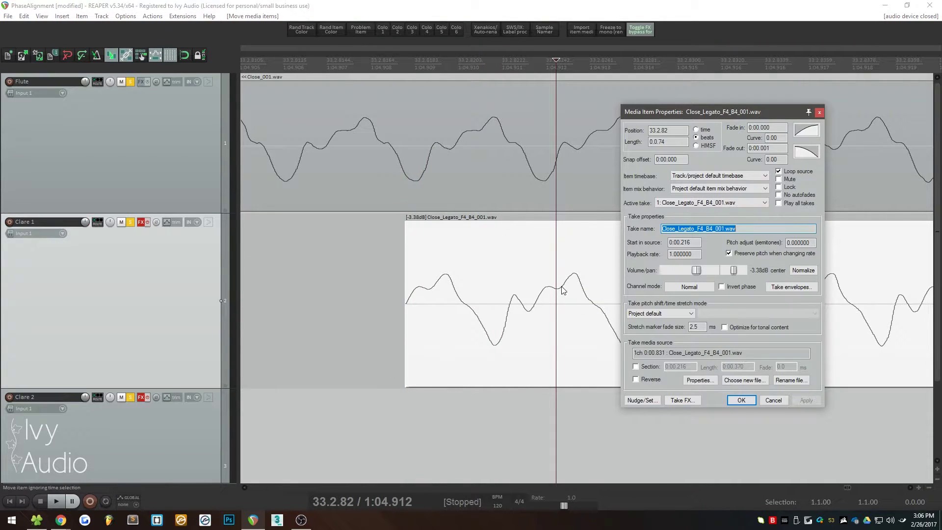
left_click(775, 395)
- Place the legato sample on the Flute track with Close_007 following it
left_click_drag(582, 324, 572, 196)
scroll(374, 290, "down", 10)
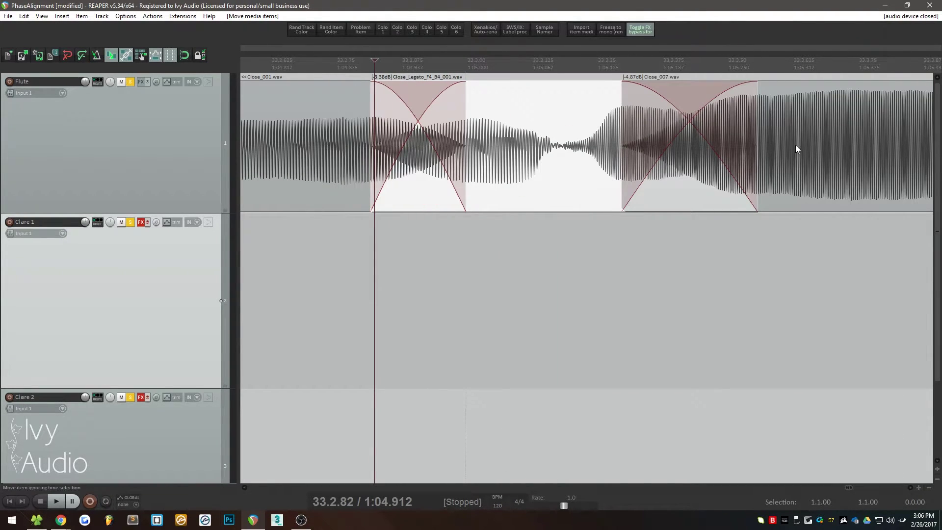
scroll(795, 147, "up", 1)
left_click_drag(796, 148, 763, 238)
scroll(599, 179, "up", 10)
left_click_drag(537, 274, 631, 196)
scroll(640, 291, "down", 8)
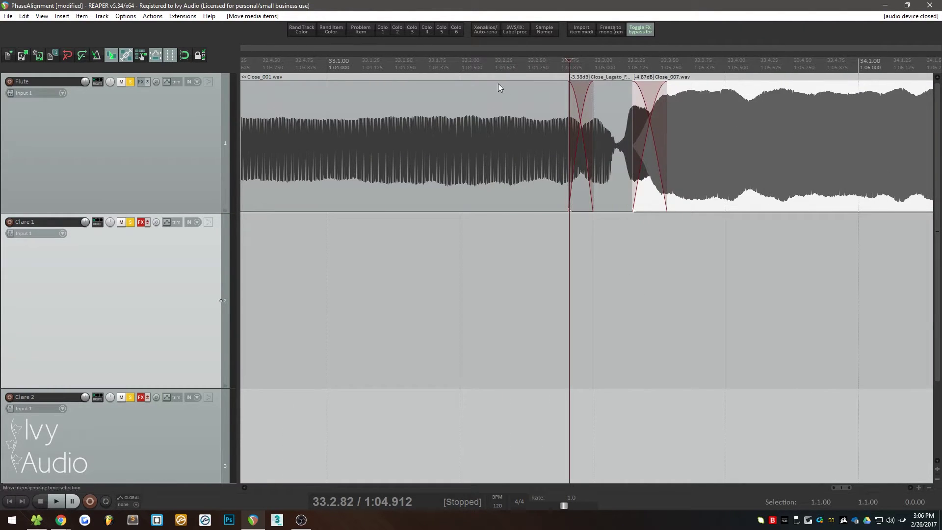
- Play the new Close_001 to legato to Close_007 transition, then stop
left_click(465, 275)
key("space")
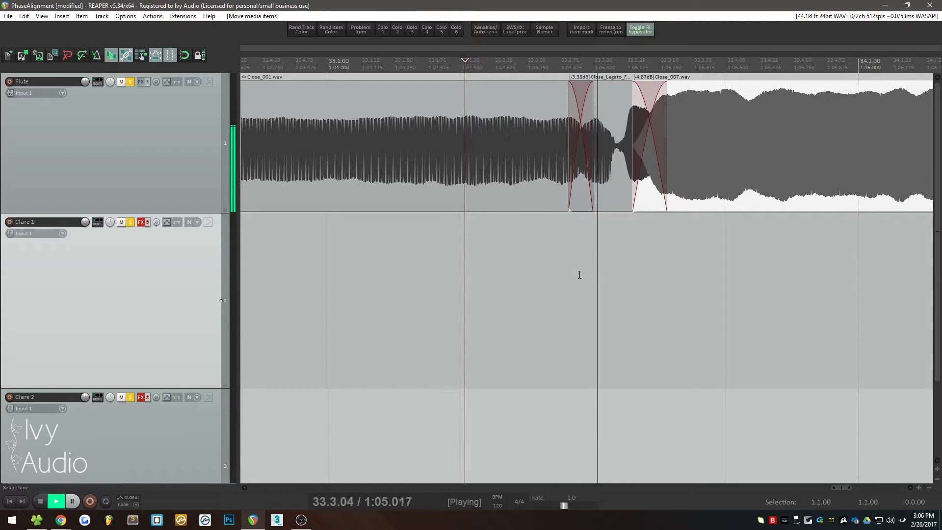
key("space")
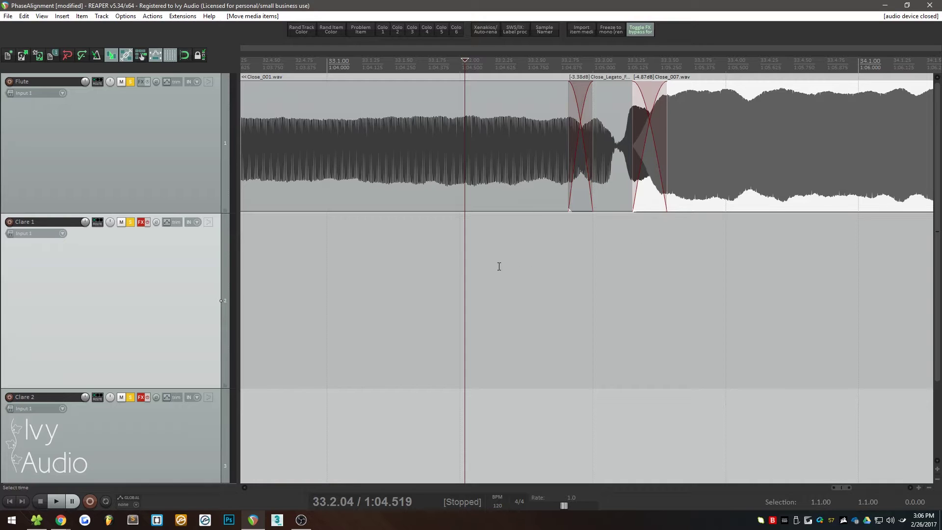
- Shorten the crossfades into the legato sample and into Close_007 on the Flute track
scroll(501, 268, "down", 3)
scroll(544, 258, "up", 5)
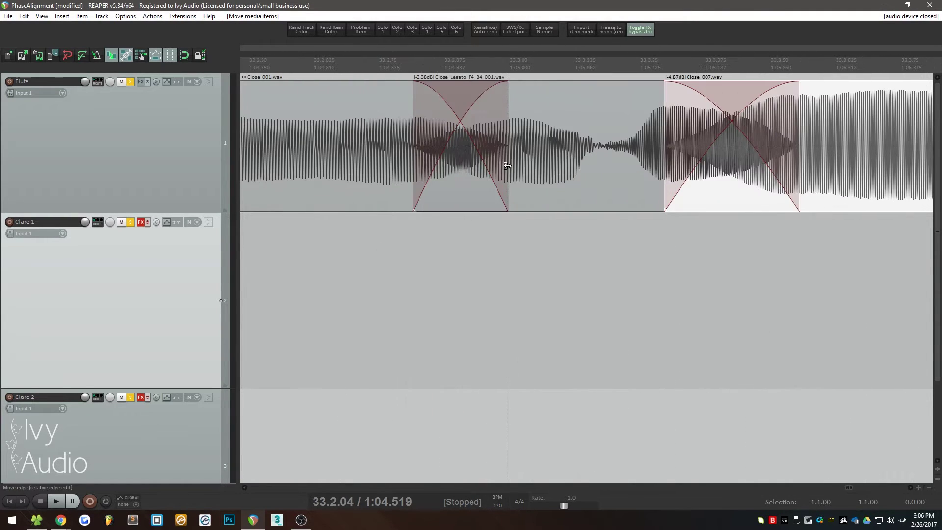
left_click(564, 162)
left_click_drag(412, 163, 531, 163)
left_click(495, 275)
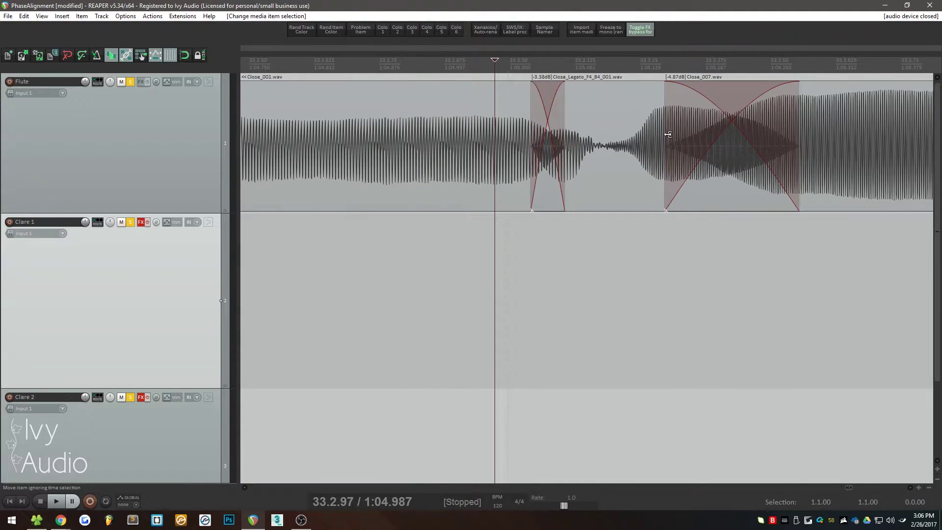
left_click_drag(668, 134, 638, 137)
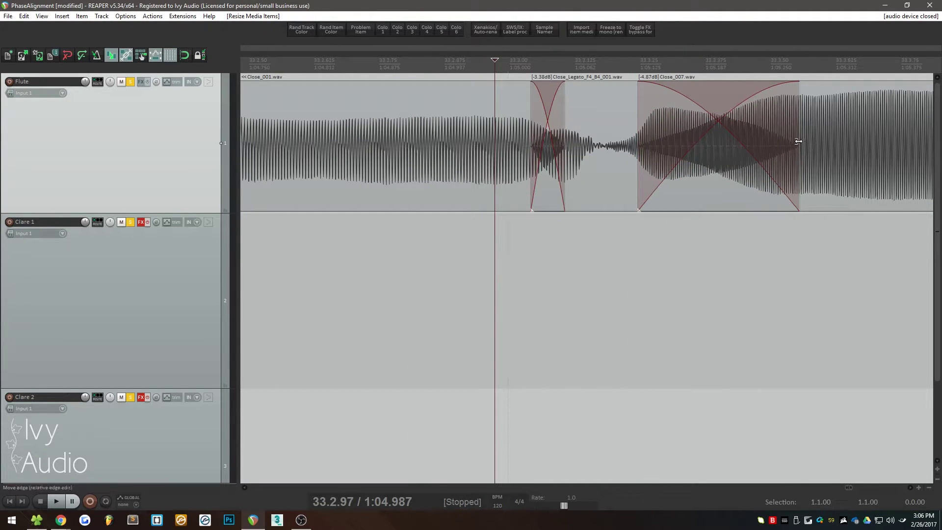
left_click_drag(798, 141, 666, 147)
- Play the flute transition from just before the crossfades, then stop
scroll(576, 266, "down", 6)
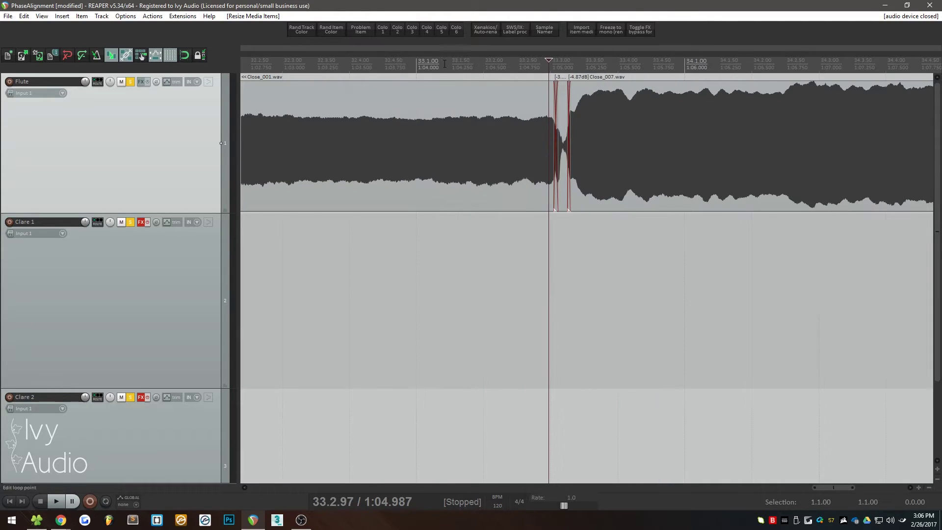
left_click(454, 114)
key("space")
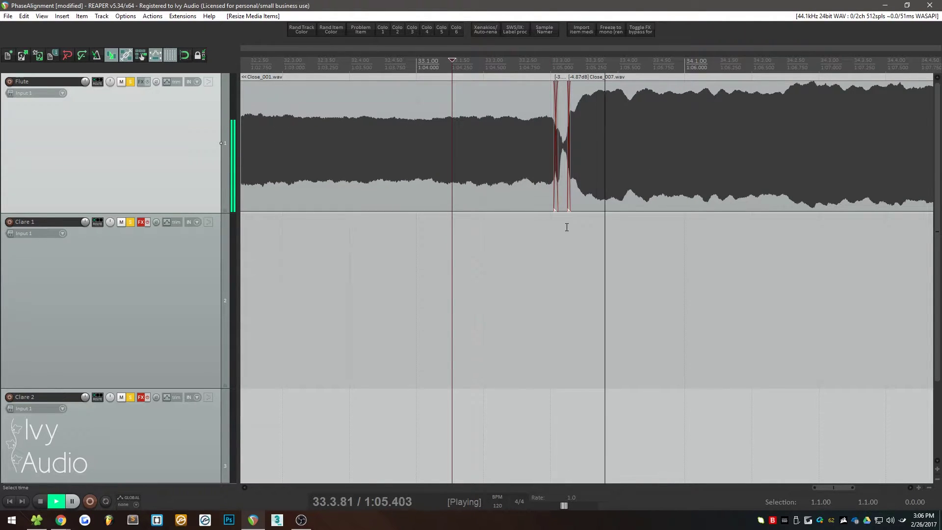
key("space")
scroll(516, 154, "up", 8)
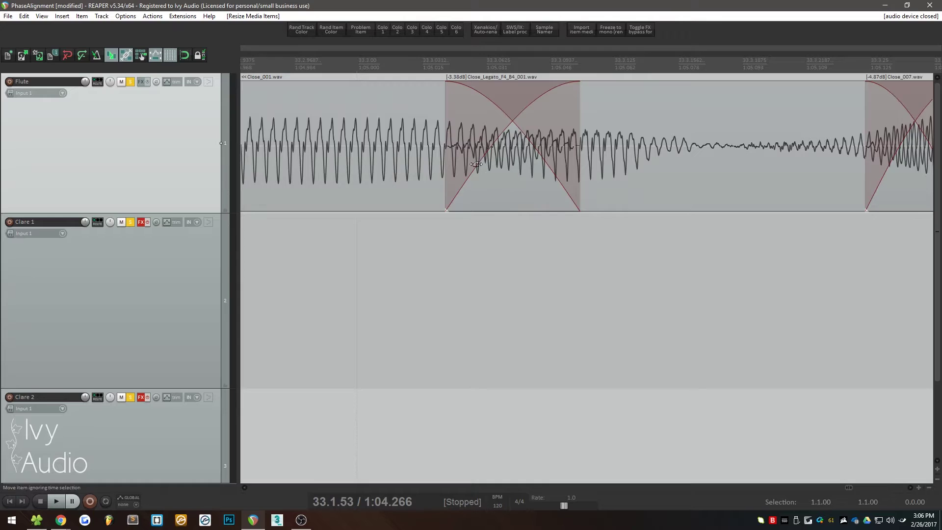
scroll(476, 164, "down", 4)
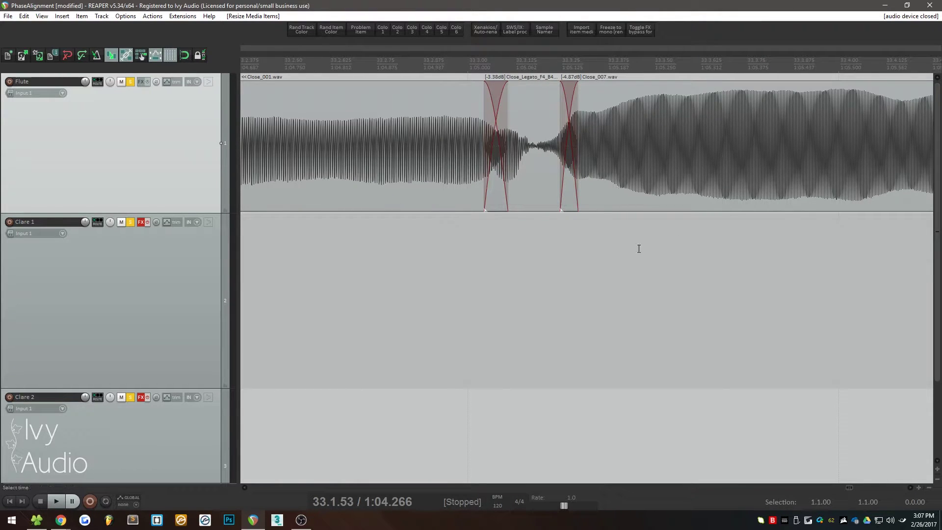
scroll(540, 296, "down", 3)
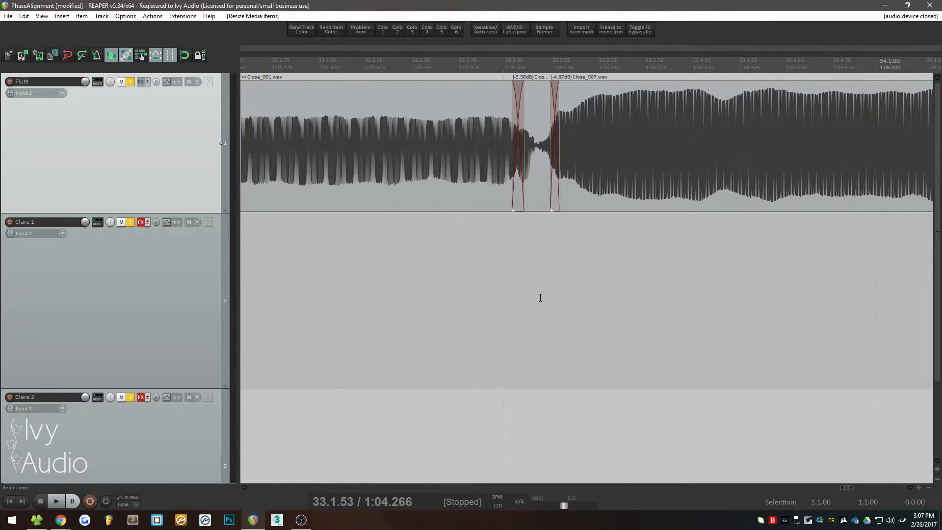
- Move the legato sample down to Clare 1 and nudge it left to realign cycles
scroll(526, 231, "up", 7)
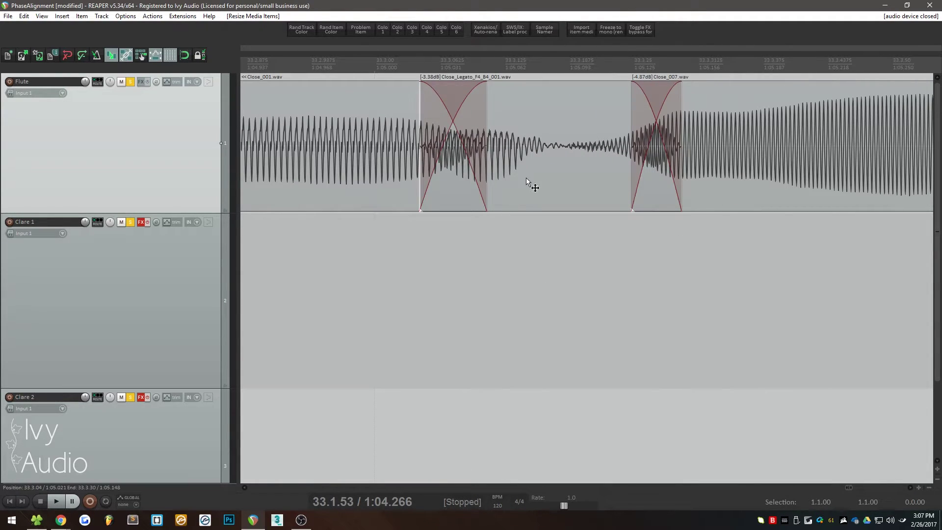
left_click_drag(526, 178, 525, 237)
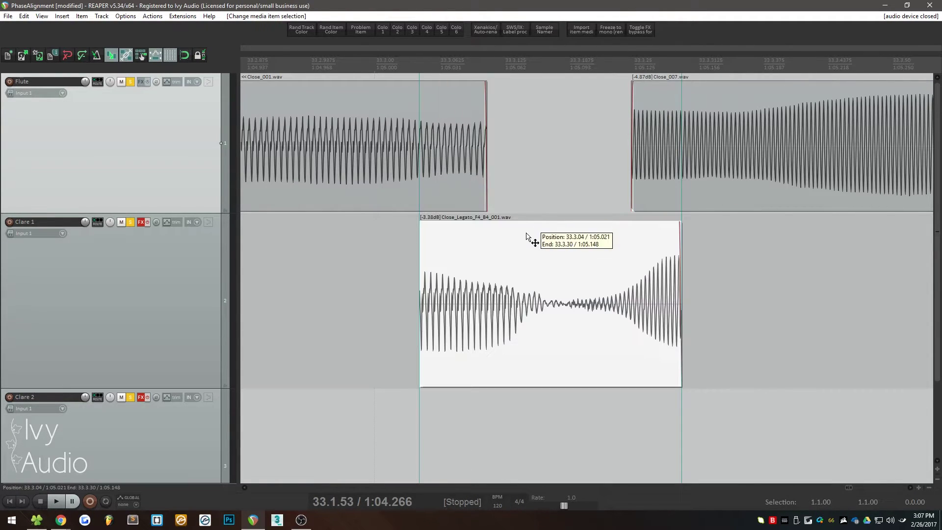
scroll(525, 238, "up", 8)
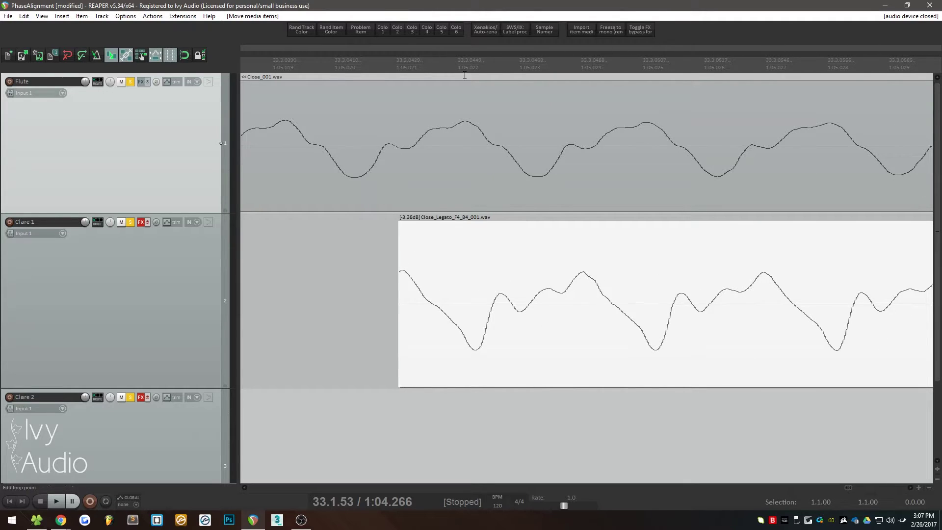
left_click_drag(608, 332, 496, 328)
scroll(412, 339, "down", 6)
scroll(525, 261, "down", 3)
scroll(498, 257, "up", 10)
- Reposition Close_007 and place the legato sample between the flute sustains
left_click(546, 180)
left_click_drag(546, 181, 530, 180)
scroll(592, 312, "down", 6)
left_click_drag(410, 313, 305, 164)
scroll(423, 275, "down", 3)
scroll(373, 169, "up", 3)
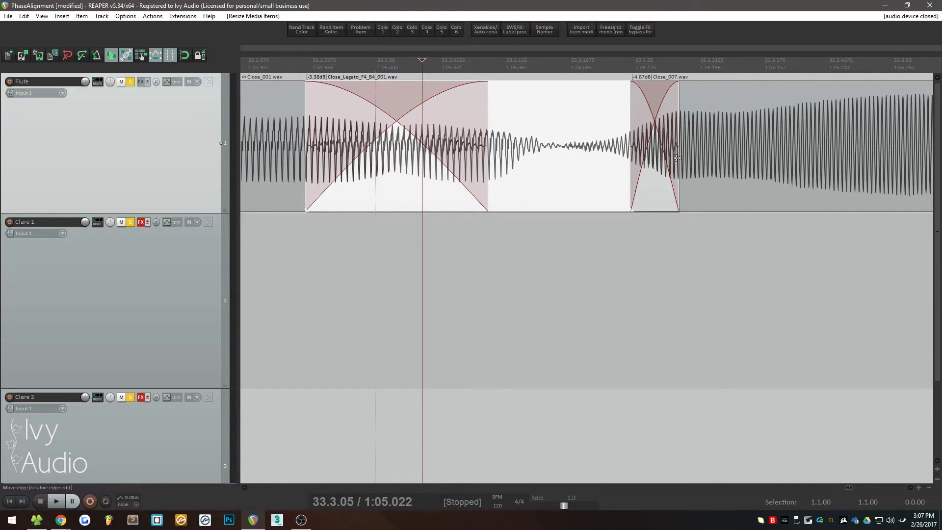
- Lengthen the crossfade from the legato sample into Close_007 and audition it
left_click_drag(677, 157, 836, 157)
scroll(624, 305, "down", 4)
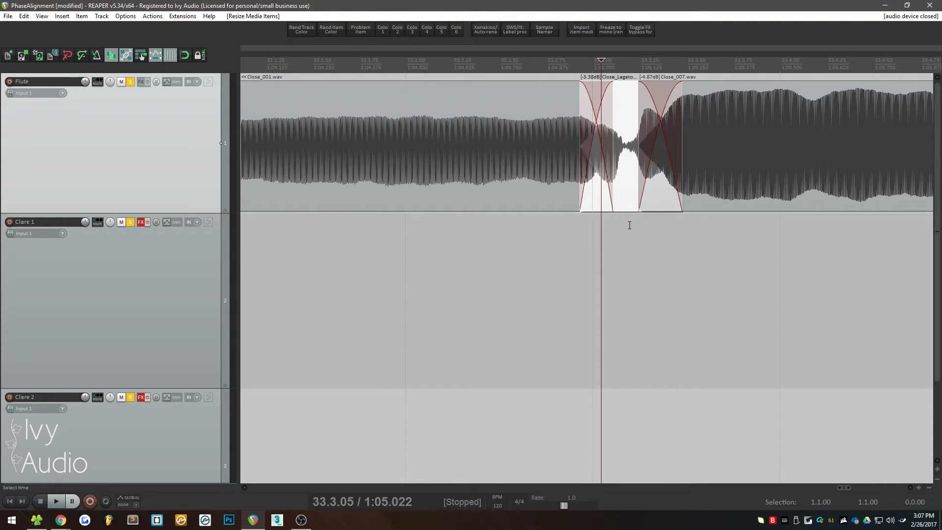
key("Left")
key("space")
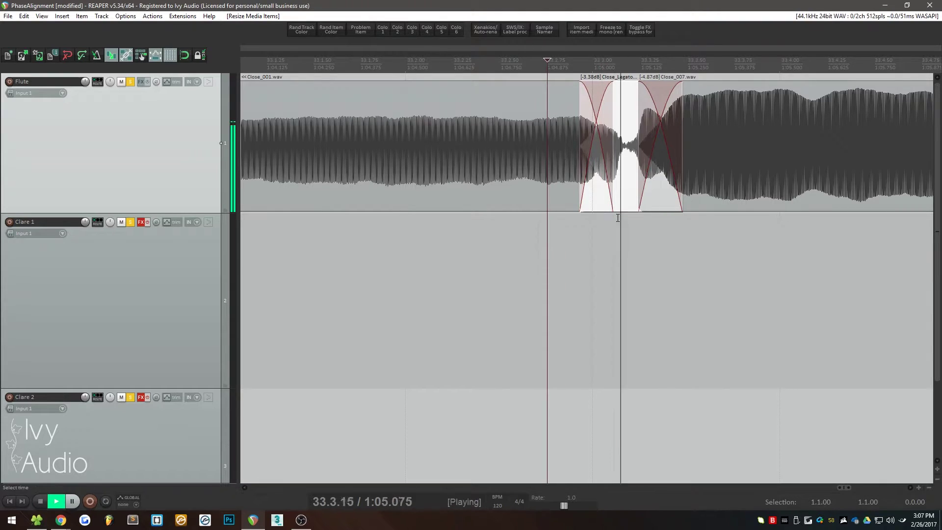
key("space")
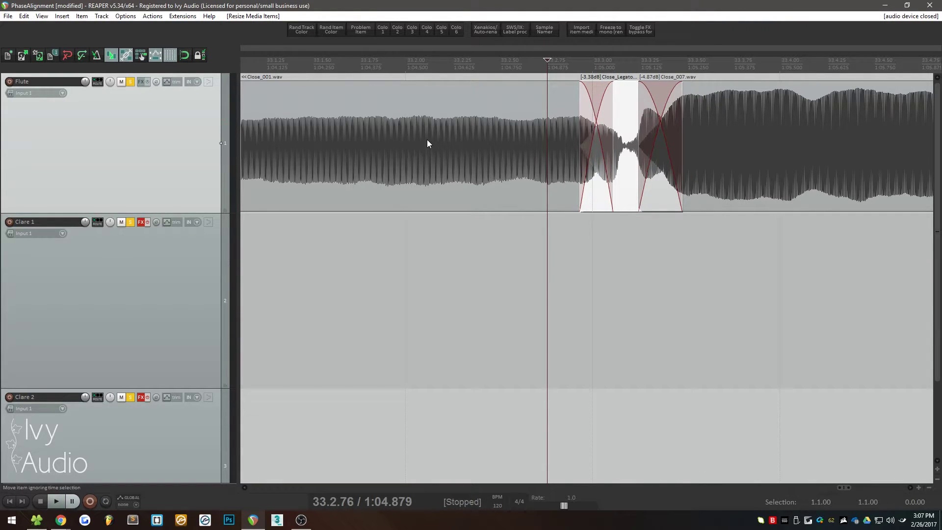
- Trim the legato sample's start and end so it spans 33.2.41 to 33.3.89
scroll(436, 265, "down", 3)
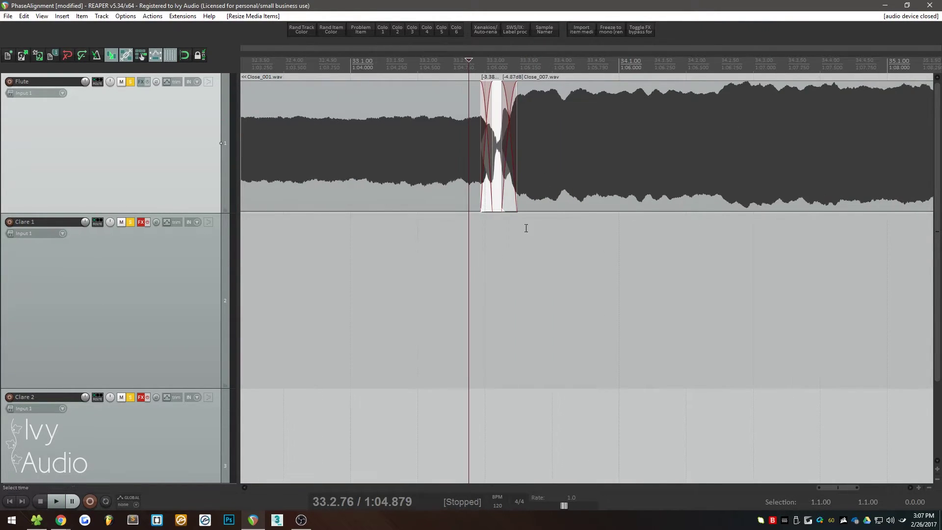
left_click(389, 128)
scroll(453, 156, "up", 8)
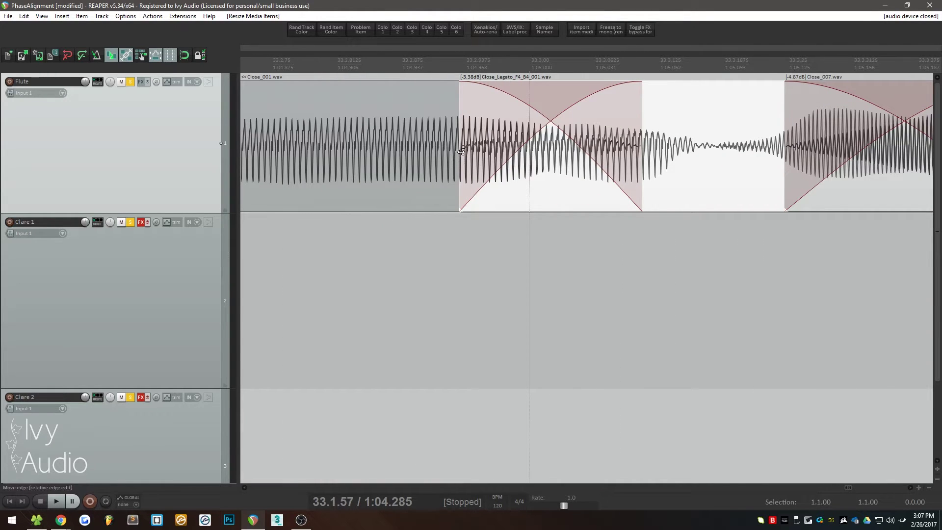
left_click_drag(461, 152, 353, 167)
scroll(343, 166, "down", 5)
scroll(322, 222, "down", 4)
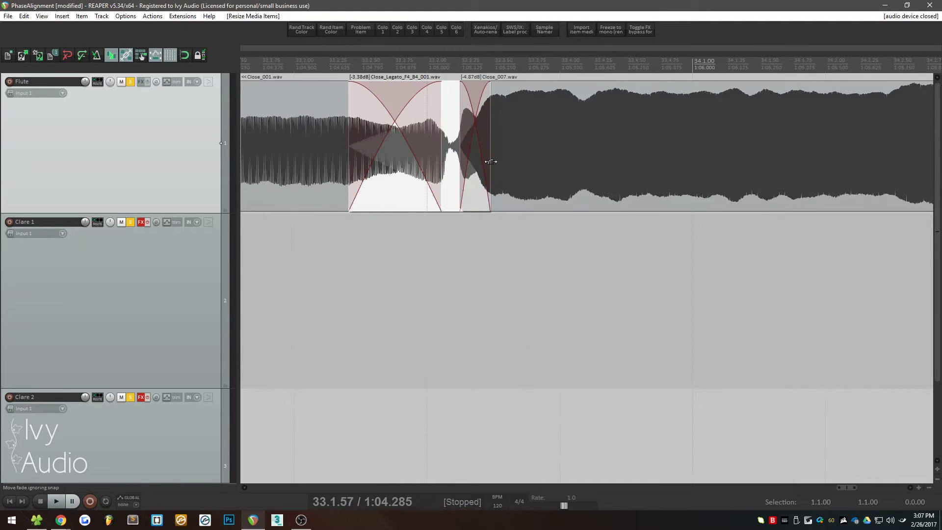
left_click_drag(487, 157, 539, 167)
scroll(559, 165, "down", 3)
- Play the flute transition from before the crossfades, then stop
left_click(310, 73)
key("space")
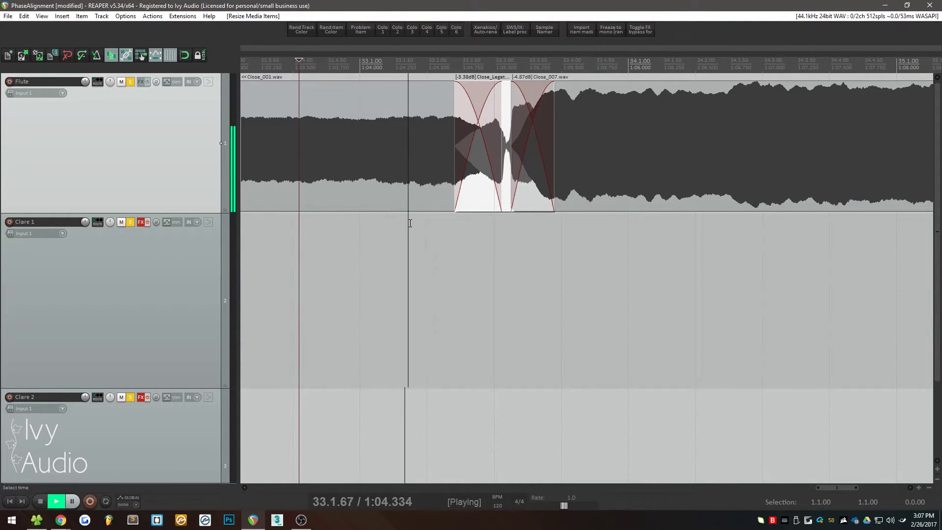
key("space")
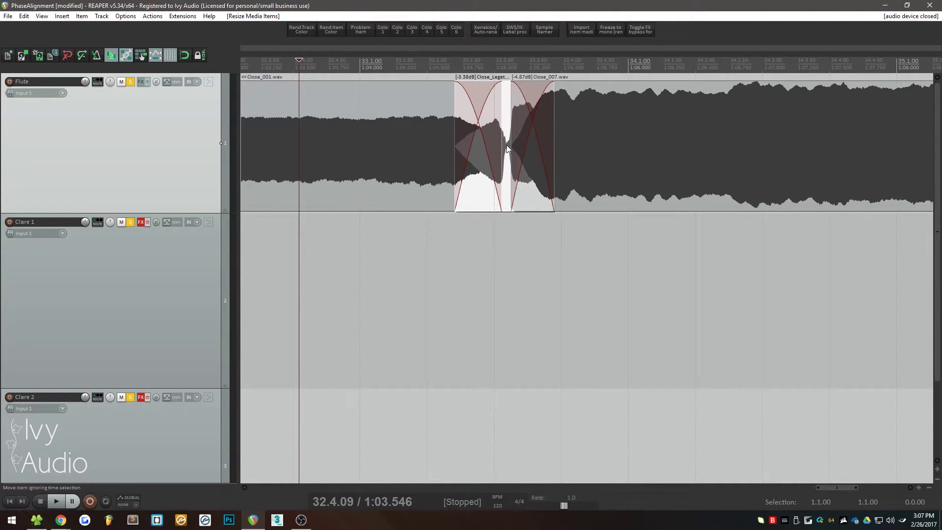
- Move the legato sample down onto Clare 1
left_click_drag(506, 145, 510, 236)
scroll(560, 278, "down", 6)
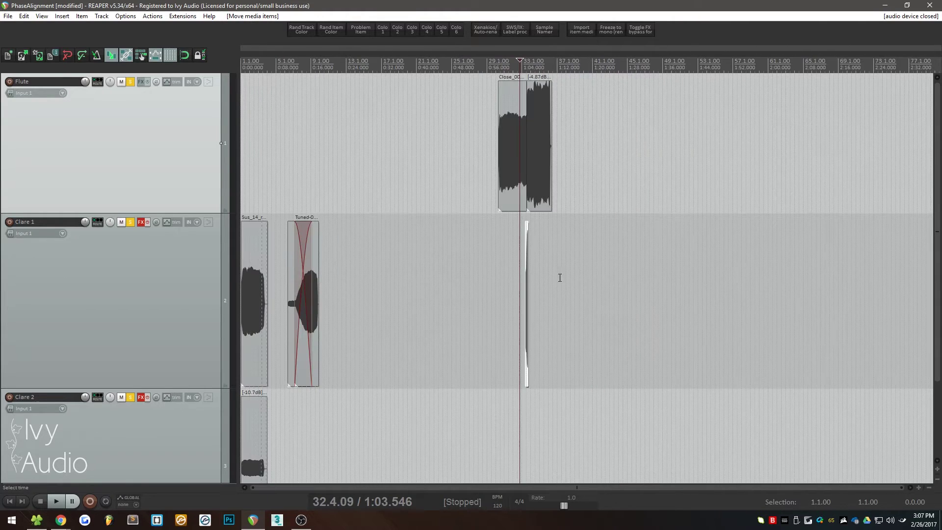
scroll(259, 297, "up", 8)
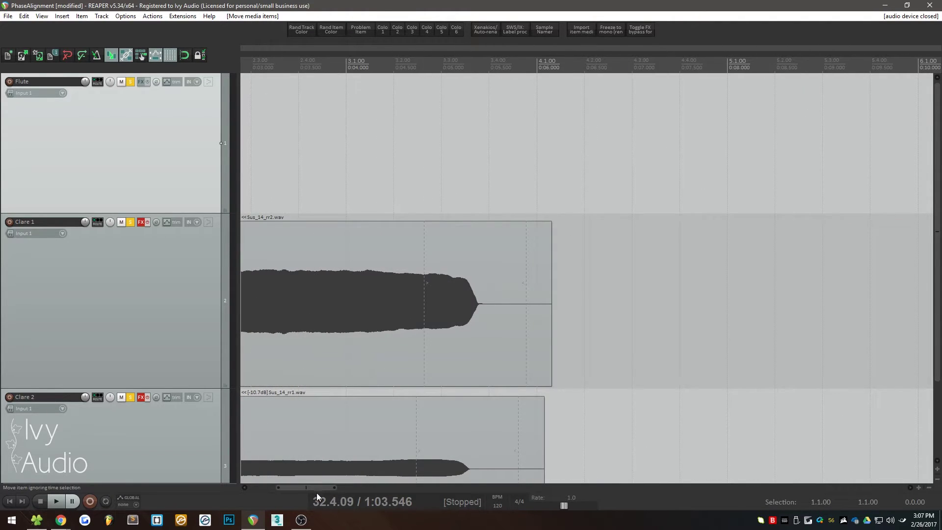
left_click_drag(317, 493, 283, 492)
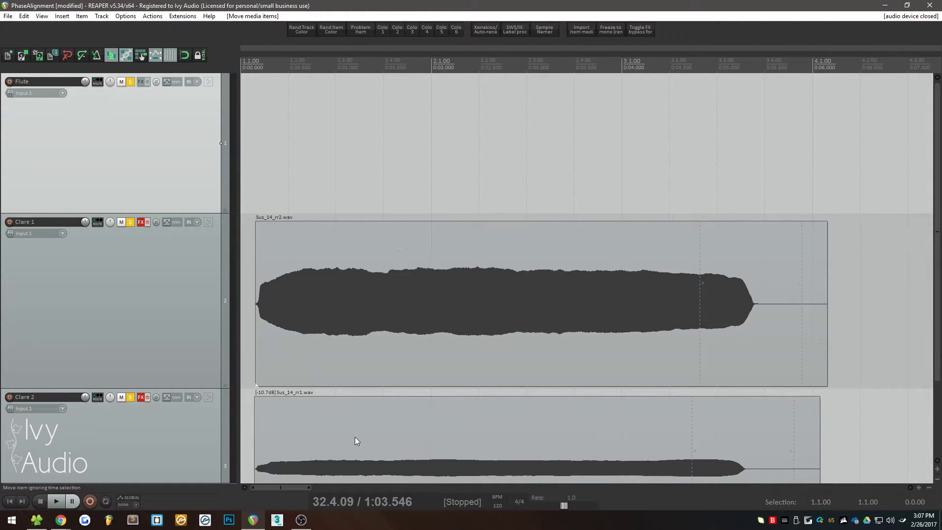
scroll(540, 344, "down", 2)
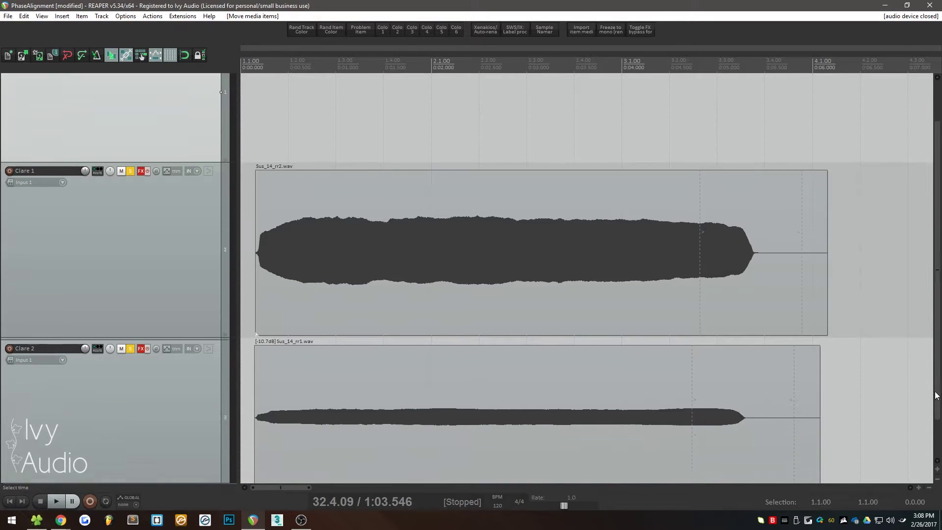
scroll(246, 333, "up", 10)
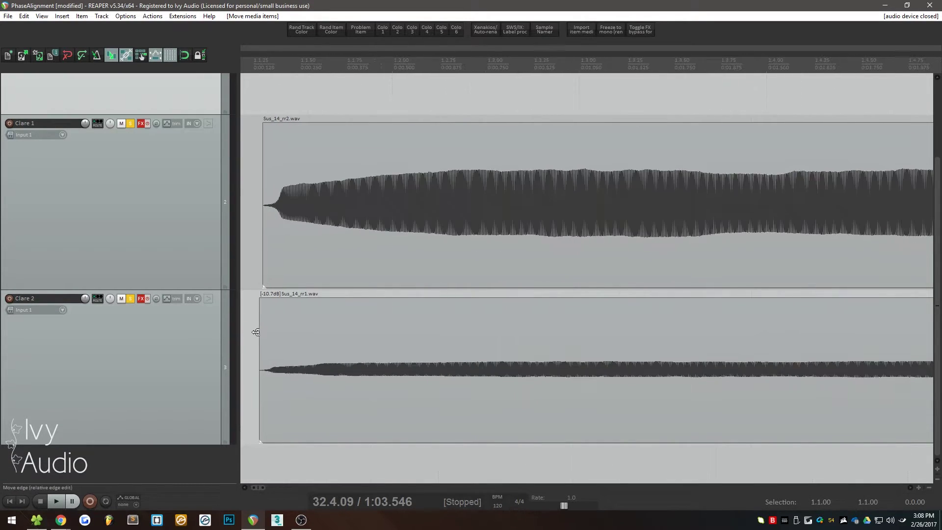
scroll(549, 353, "up", 4)
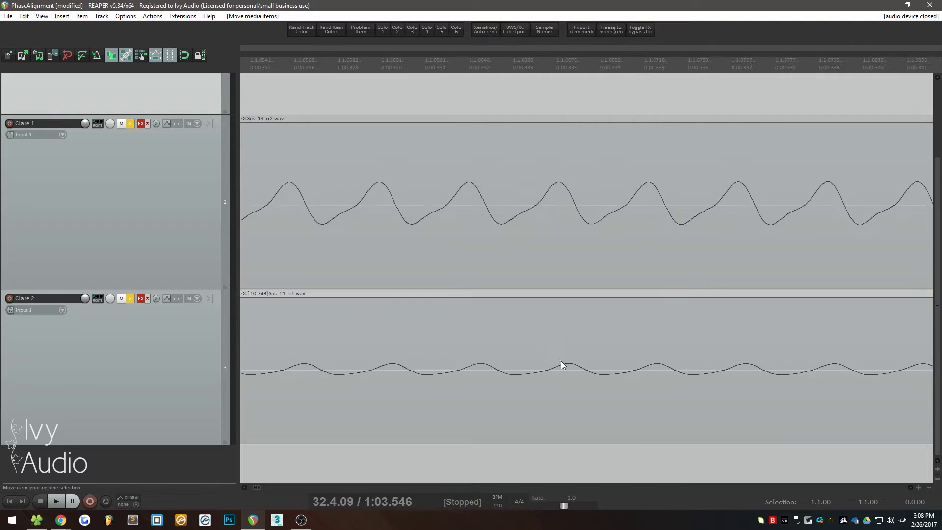
scroll(564, 361, "down", 7)
scroll(463, 344, "up", 5)
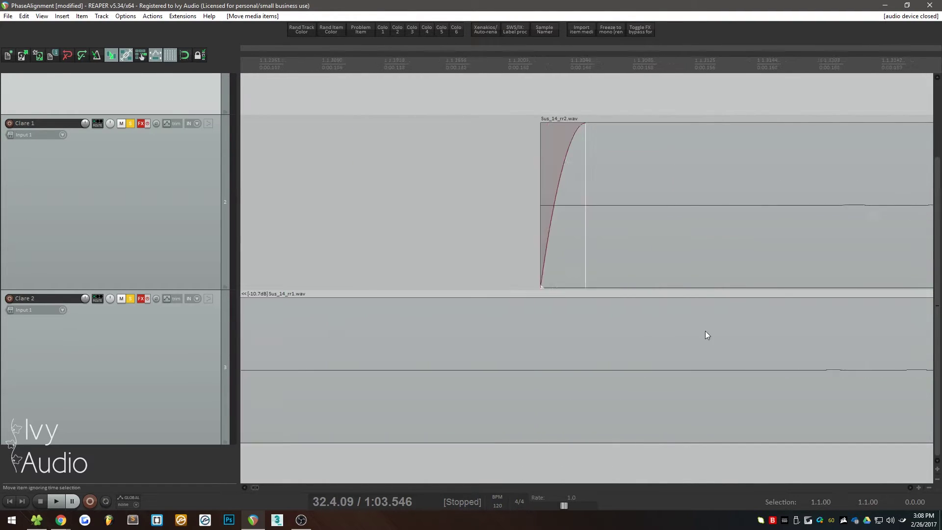
- Shift the Clare 2 sustain 8 ms later and move Tuned-004 from Clare 1 to Clare 2
left_click_drag(706, 332, 885, 343)
scroll(490, 353, "down", 10)
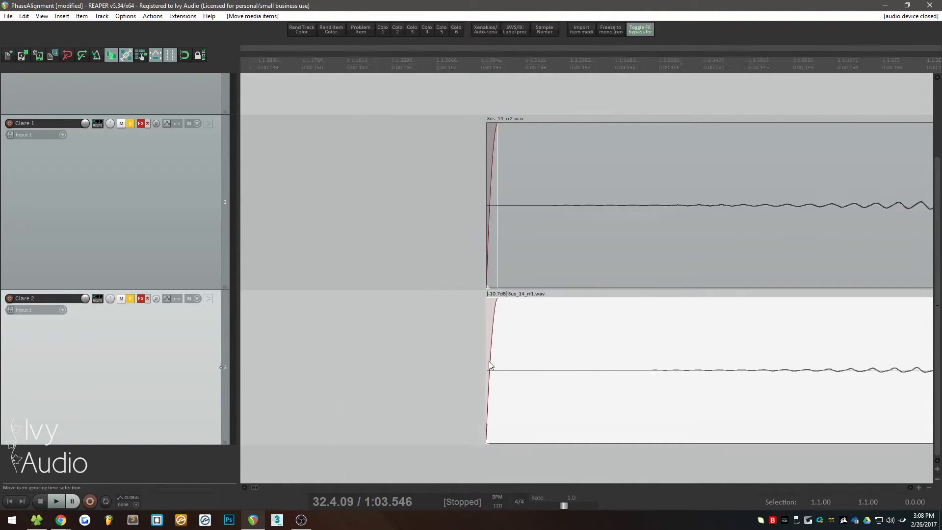
scroll(400, 217, "up", 4)
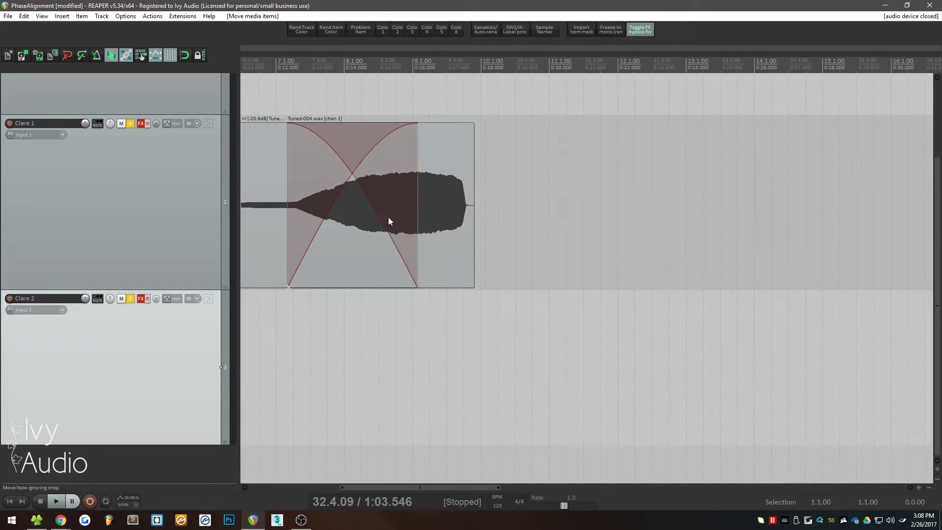
left_click_drag(399, 217, 563, 342)
scroll(579, 326, "down", 3)
scroll(393, 309, "up", 8)
- Mark the edit position on the Tuned waveforms at 7.3.01
scroll(356, 347, "down", 6)
scroll(567, 208, "up", 8)
scroll(567, 209, "up", 3)
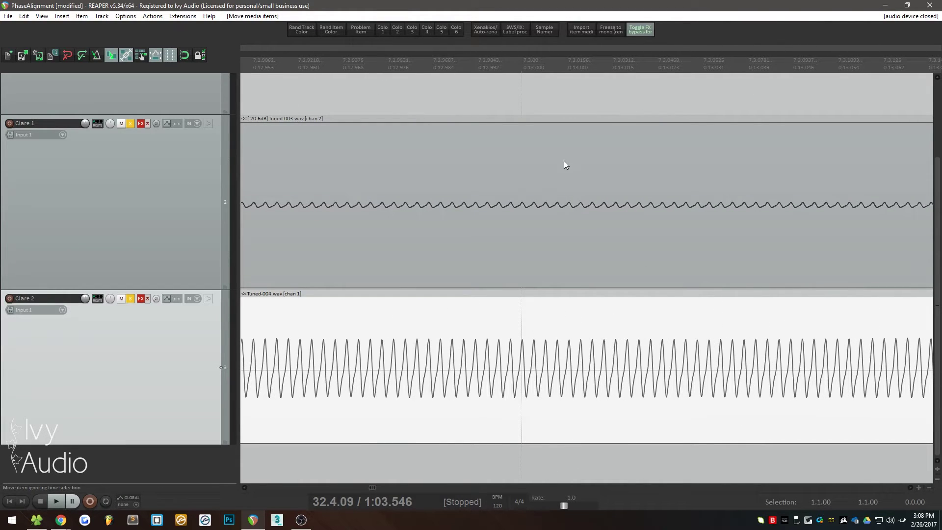
left_click(557, 64)
left_click(556, 64)
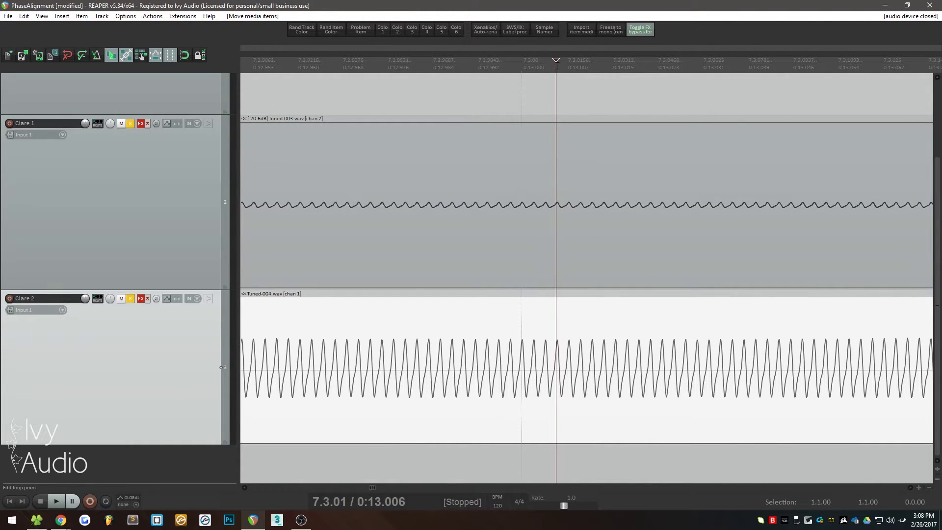
scroll(383, 346, "down", 10)
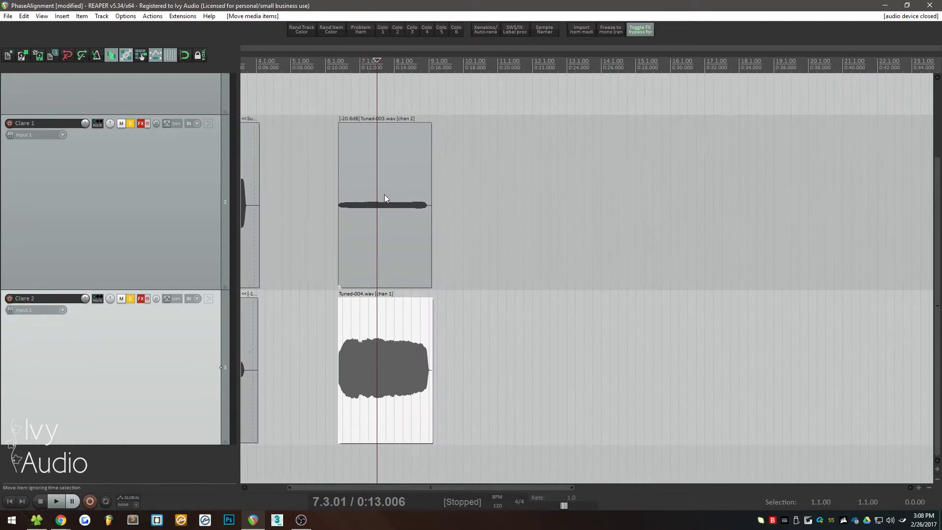
scroll(420, 211, "up", 12)
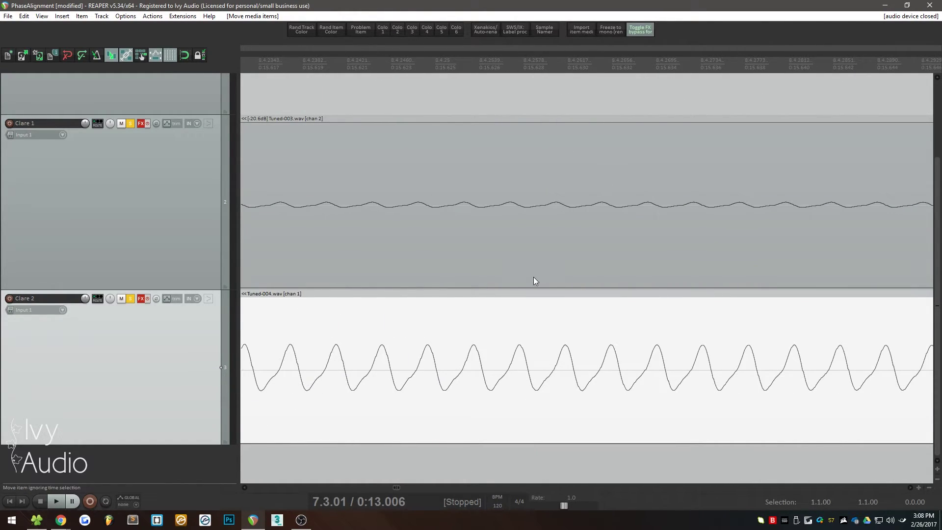
scroll(437, 311, "down", 15)
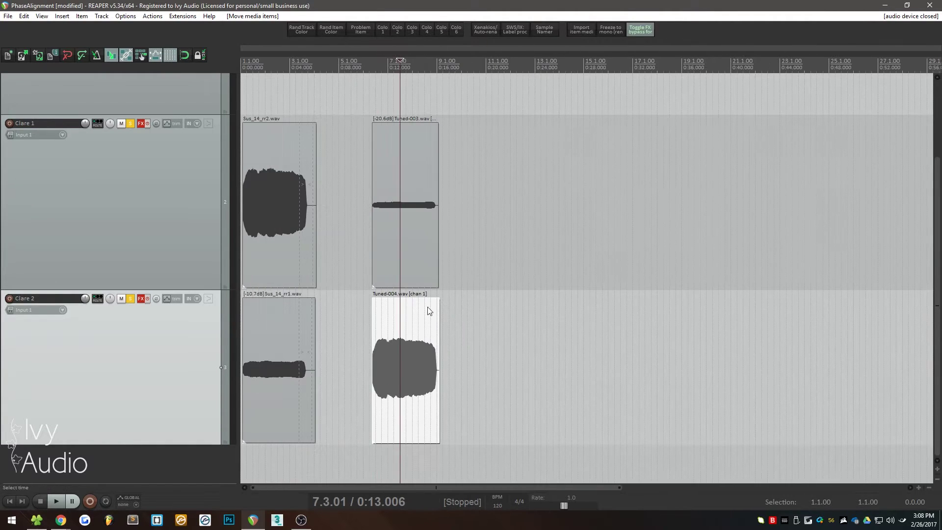
scroll(429, 311, "down", 5)
- Slide the legato sample on Clare 1 left under the gap between the flute sustains
scroll(455, 96, "up", 8)
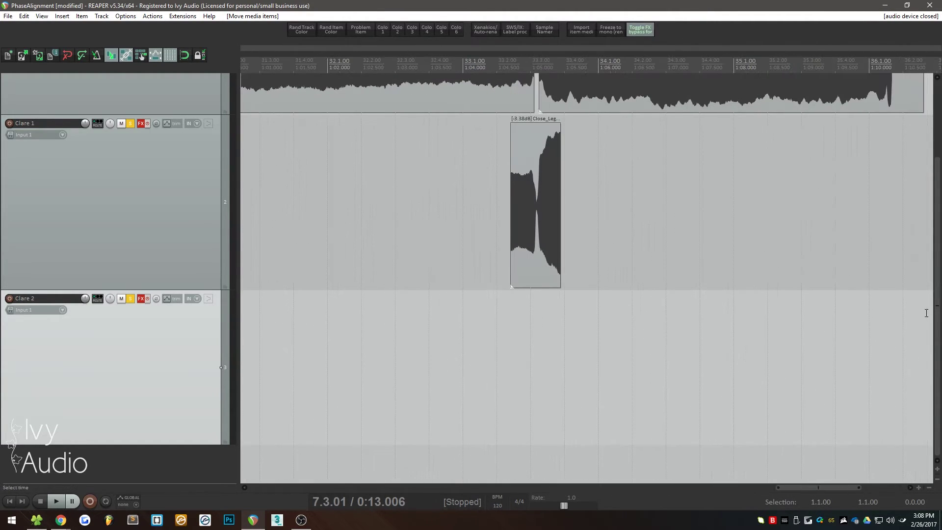
scroll(922, 252, "up", 3)
scroll(501, 294, "up", 4)
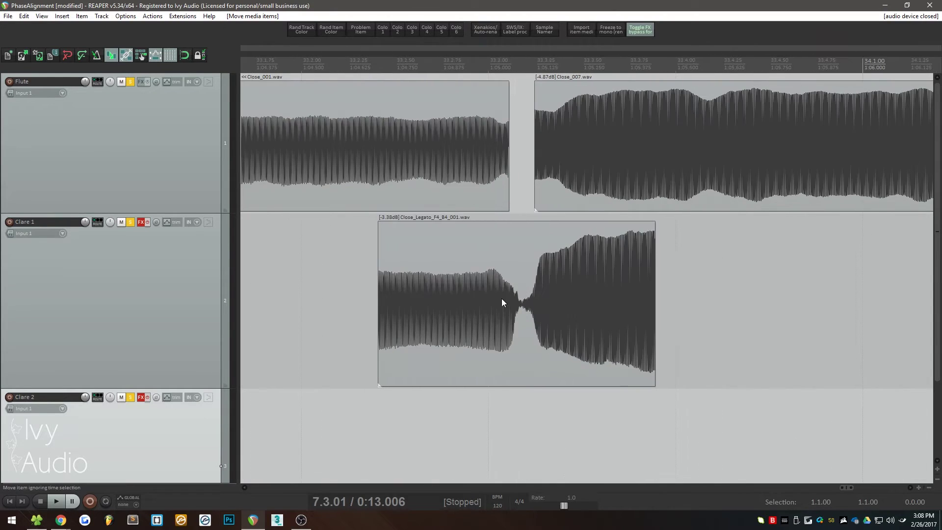
left_click_drag(501, 298, 538, 285)
scroll(619, 313, "down", 3)
left_click_drag(576, 331, 564, 330)
- Select Close_007 with the legato sample and shift both into phase with Close_001
left_click_drag(673, 423, 592, 206)
scroll(461, 267, "up", 15)
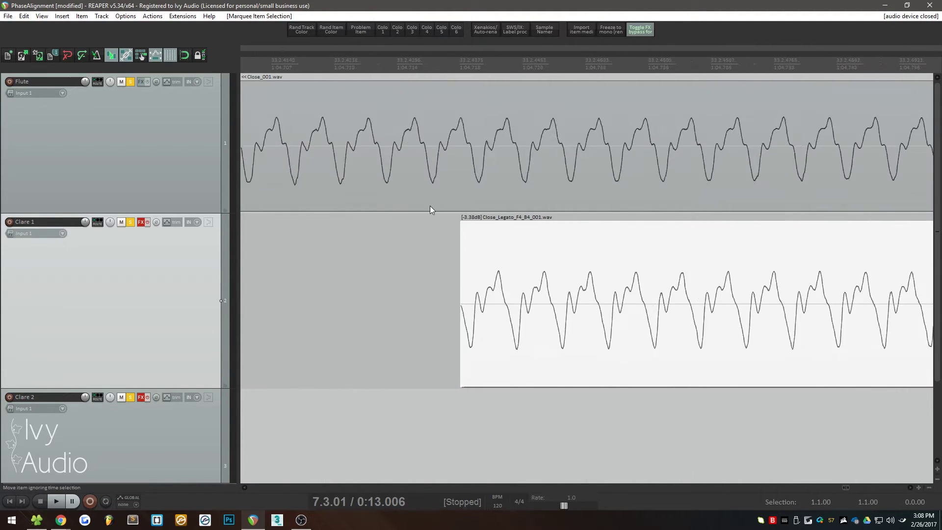
left_click_drag(462, 267, 526, 273)
scroll(577, 294, "down", 10)
scroll(610, 306, "down", 8)
mouse_move(634, 304)
left_mouse_down()
mouse_move(254, 293)
mouse_move(700, 317)
mouse_move(651, 309)
left_mouse_up()
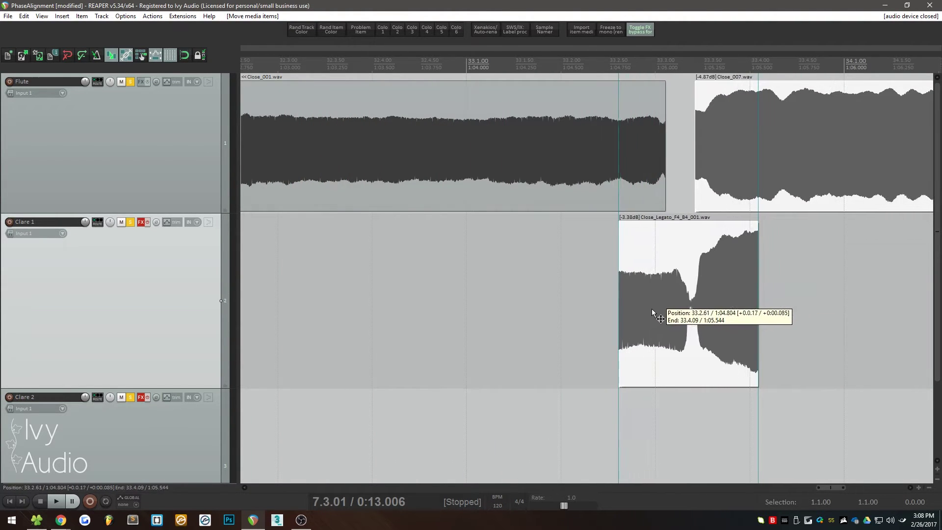
left_click(488, 66)
scroll(639, 313, "up", 4)
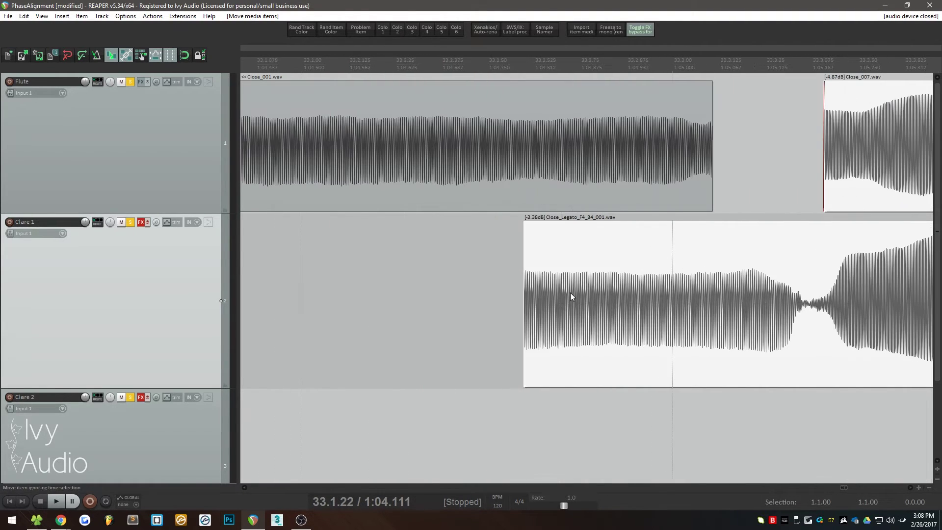
- Deselect the legato sample and zoom to sample level around the flute junction
scroll(524, 269, "down", 10)
left_click(524, 270)
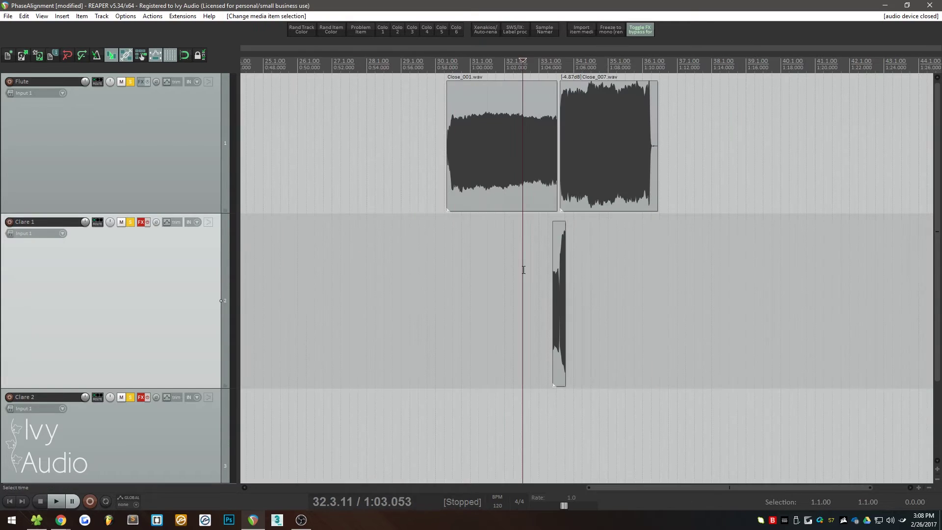
scroll(550, 204, "up", 15)
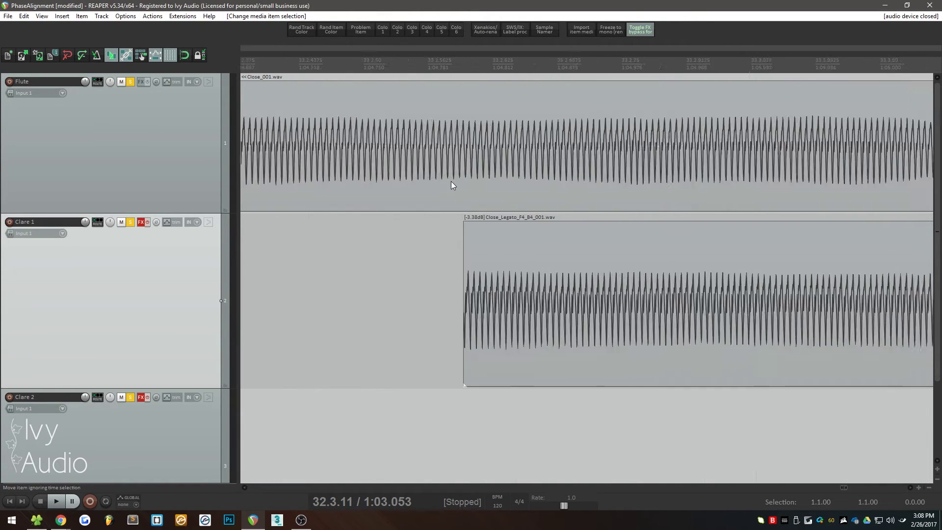
scroll(520, 178, "up", 2)
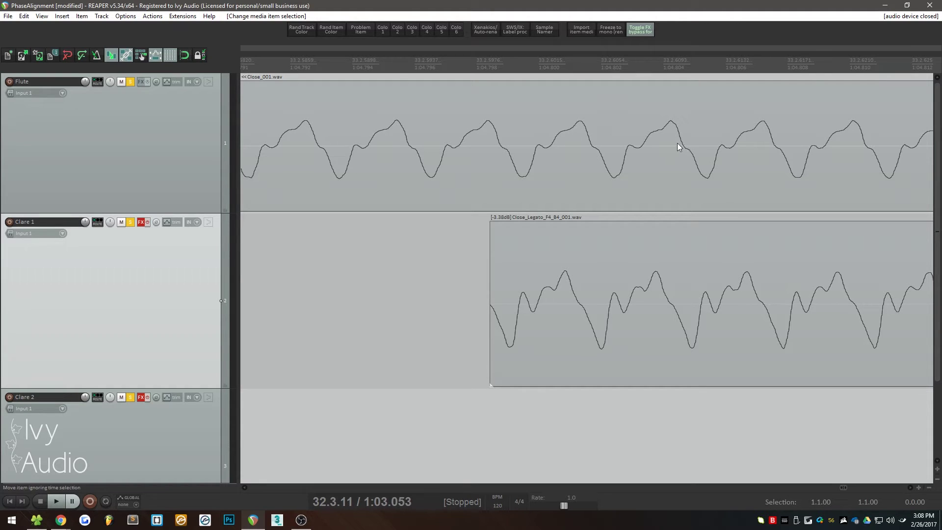
scroll(513, 146, "up", 8)
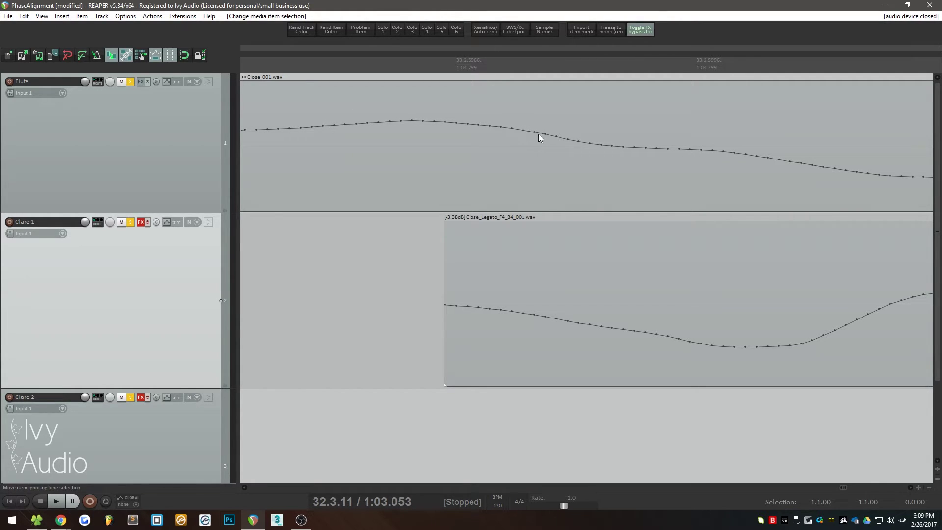
scroll(425, 120, "down", 5)
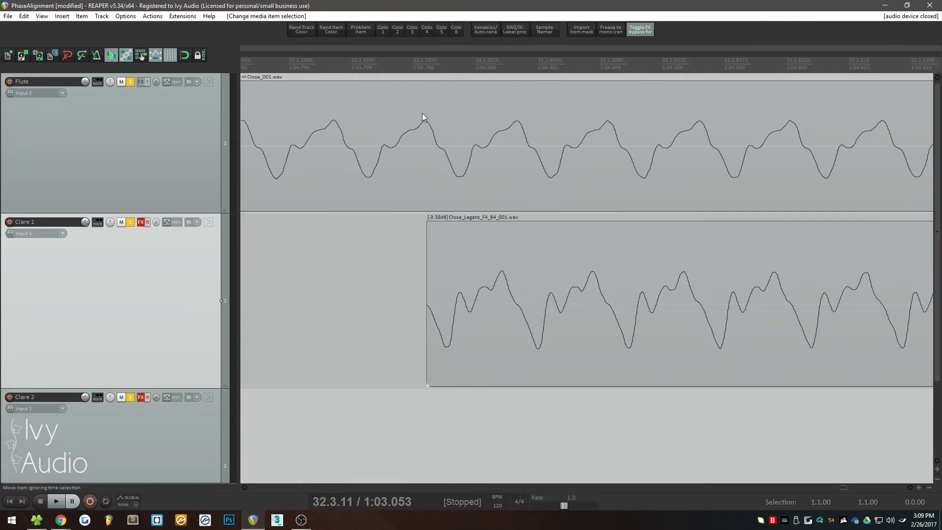
scroll(361, 155, "up", 2)
scroll(340, 169, "down", 4)
scroll(362, 155, "up", 3)
- Drag the Clare 1 legato item so it starts at 33.2.60, matching the flute's cycles
left_click(378, 74)
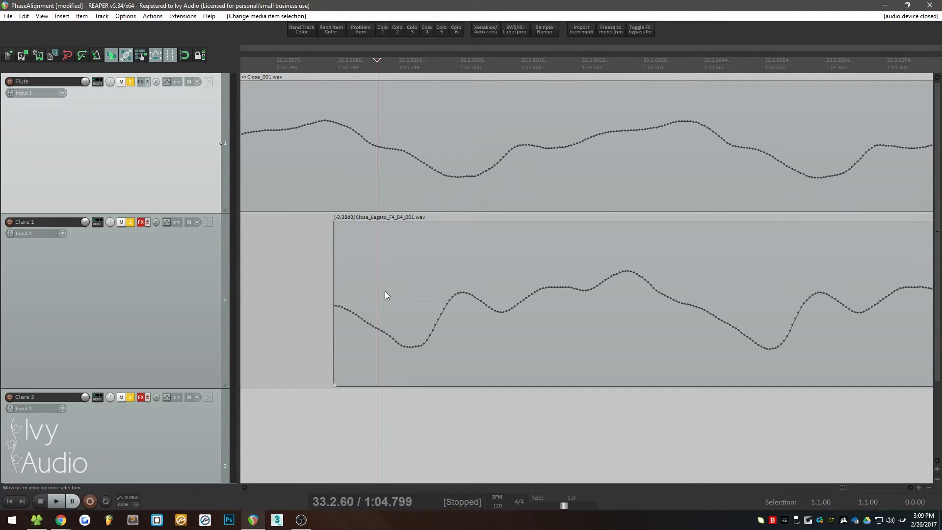
left_click_drag(385, 294, 423, 307)
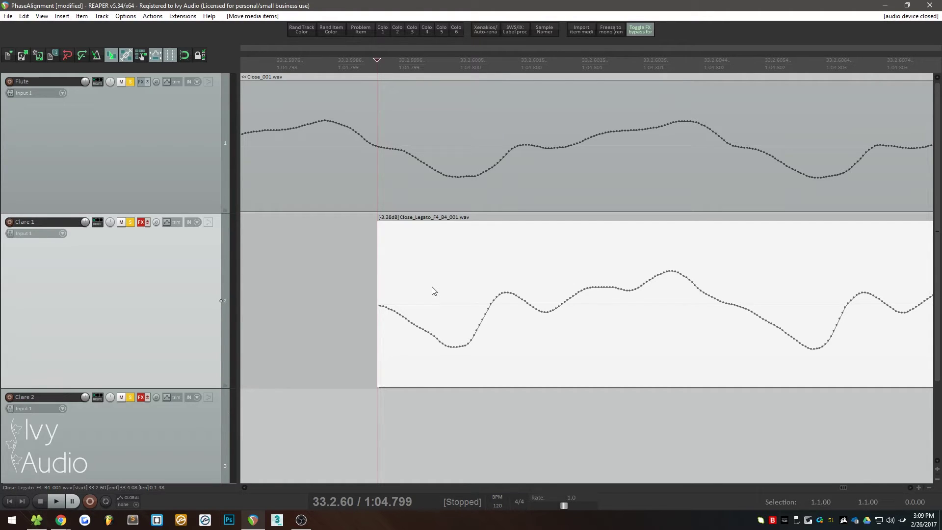
scroll(432, 292, "down", 5)
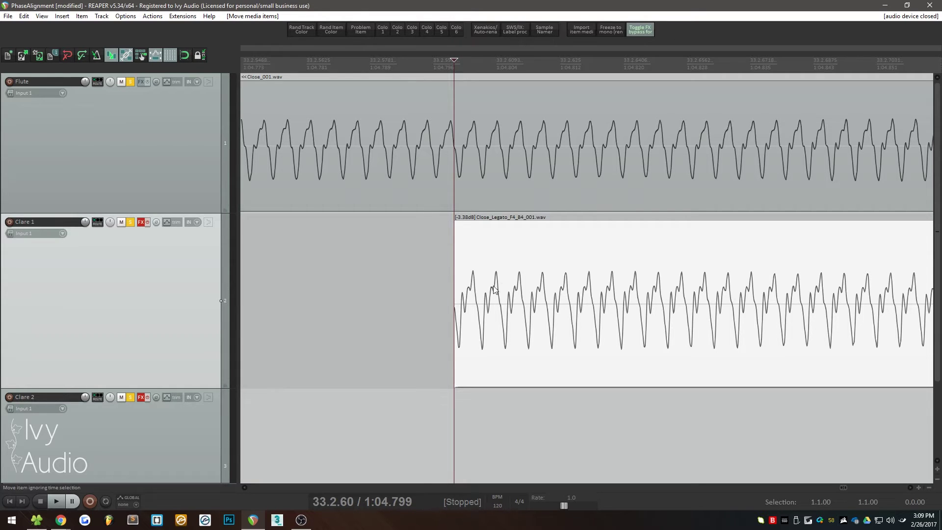
scroll(499, 267, "down", 8)
scroll(538, 265, "down", 6)
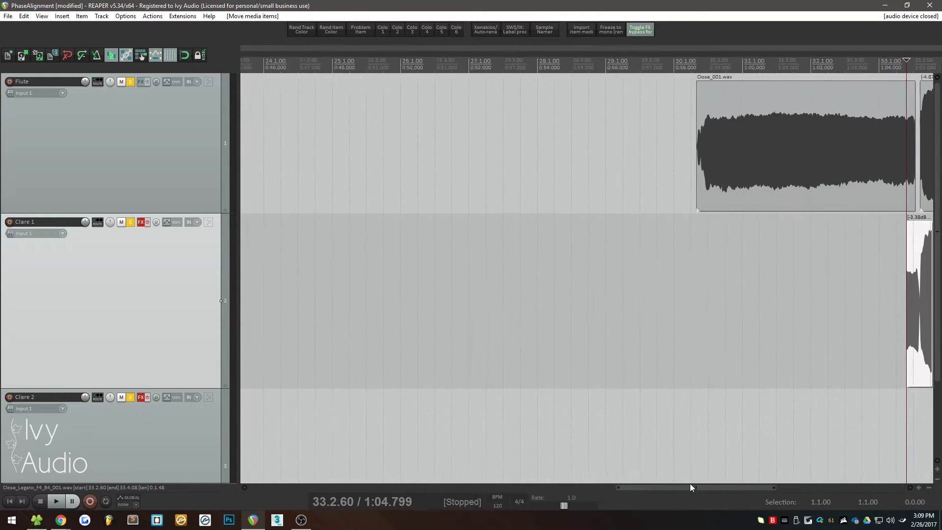
- Select Close_001 and Close_007 on the Flute track, then clear the selection
left_click_drag(681, 487, 771, 465)
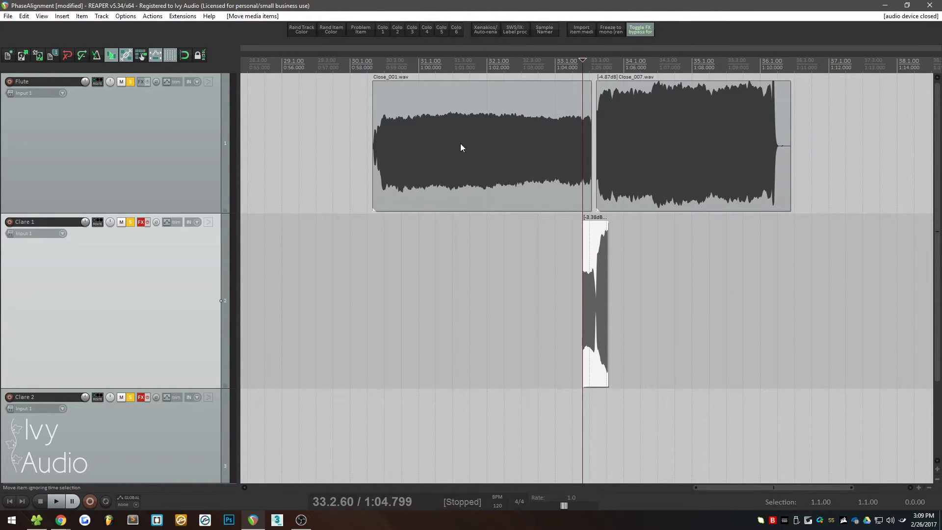
left_click_drag(326, 130, 387, 154)
left_click_drag(685, 136, 831, 150)
left_click(310, 152)
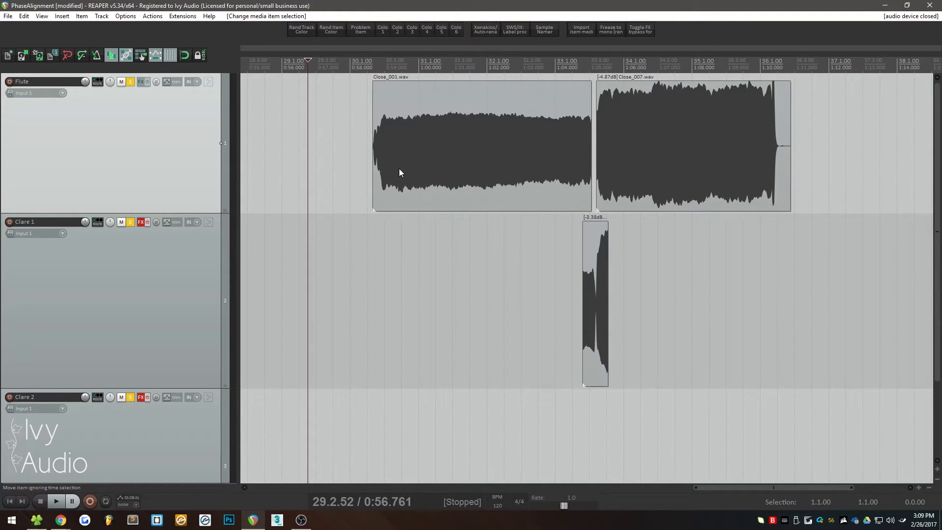
- Deselect Close_001 and set the edit position to 30.2.41
scroll(372, 164, "up", 6)
scroll(373, 165, "up", 6)
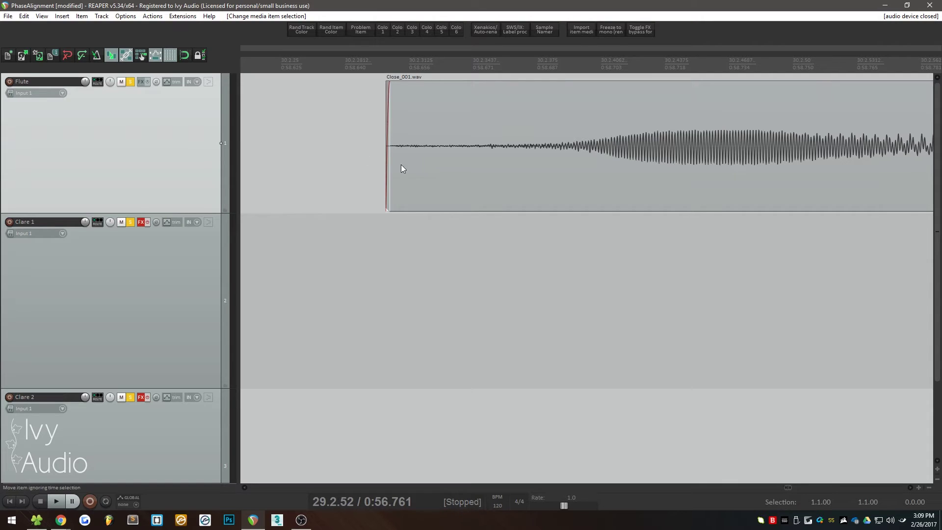
scroll(392, 173, "up", 4)
scroll(354, 169, "down", 3)
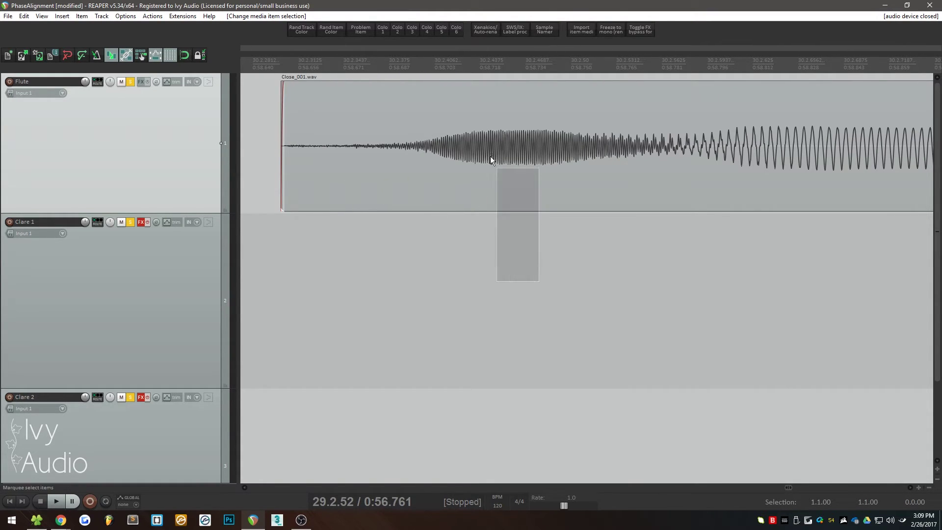
left_click(439, 261)
- Zoom into Close_001 and place the edit position at 32.1.02
scroll(358, 221, "down", 5)
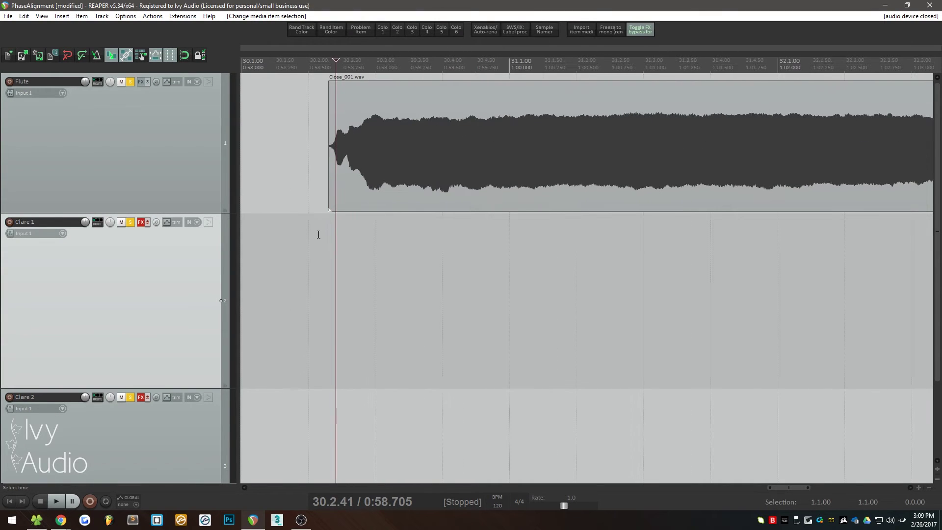
scroll(321, 232, "down", 5)
scroll(622, 256, "up", 8)
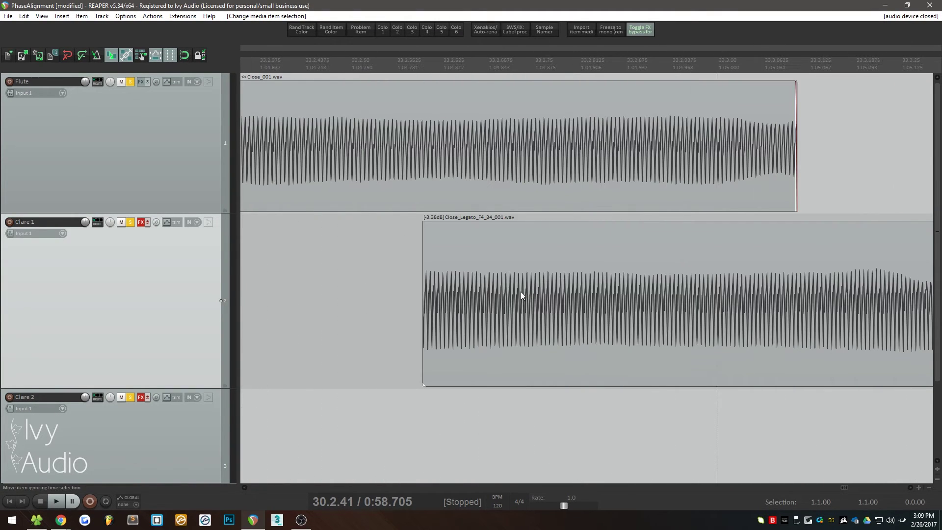
scroll(567, 308, "down", 8)
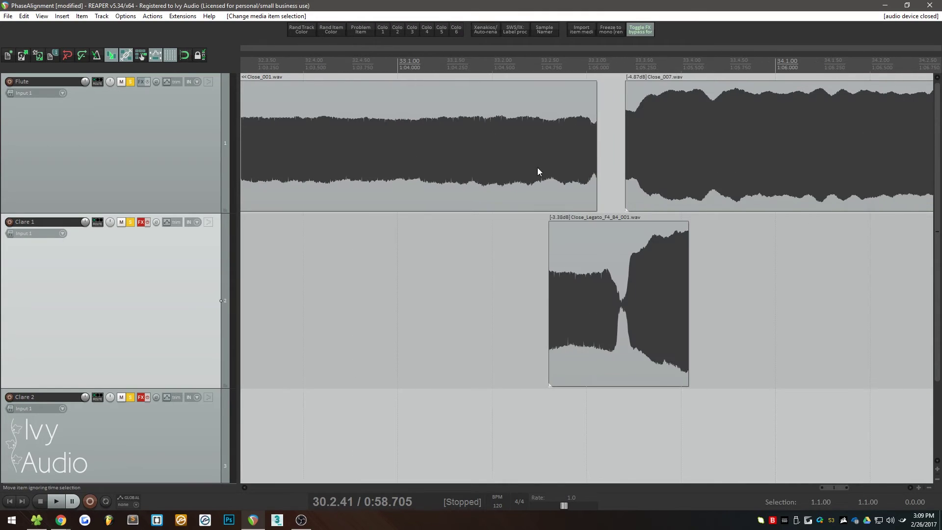
scroll(515, 158, "up", 10)
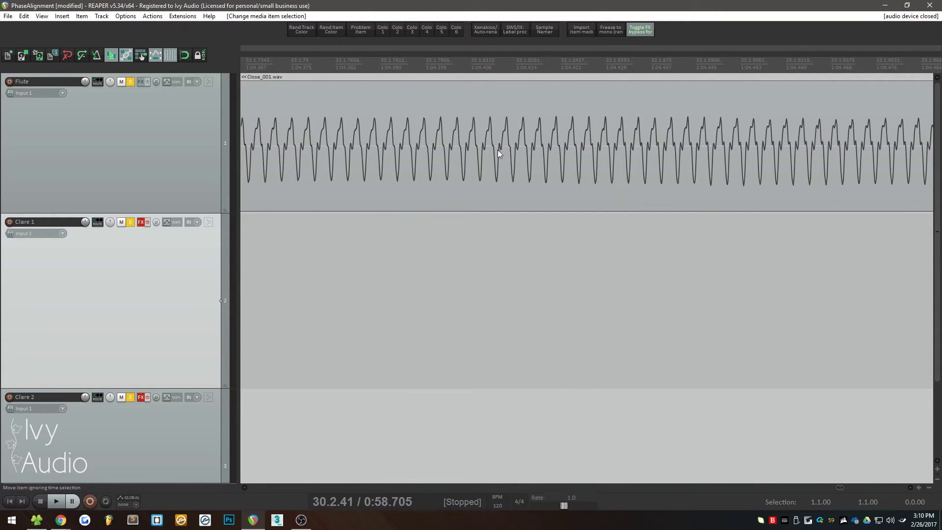
scroll(432, 152, "down", 9)
scroll(534, 166, "down", 2)
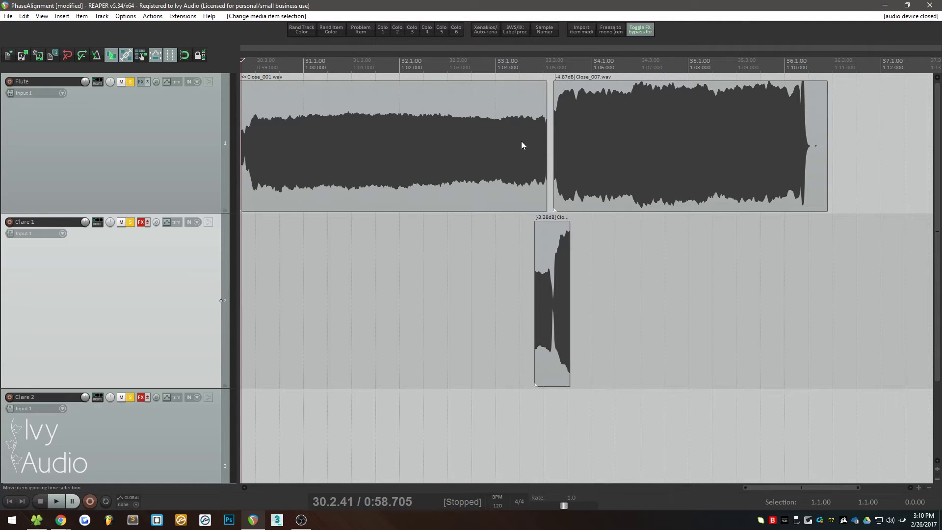
scroll(444, 153, "up", 10)
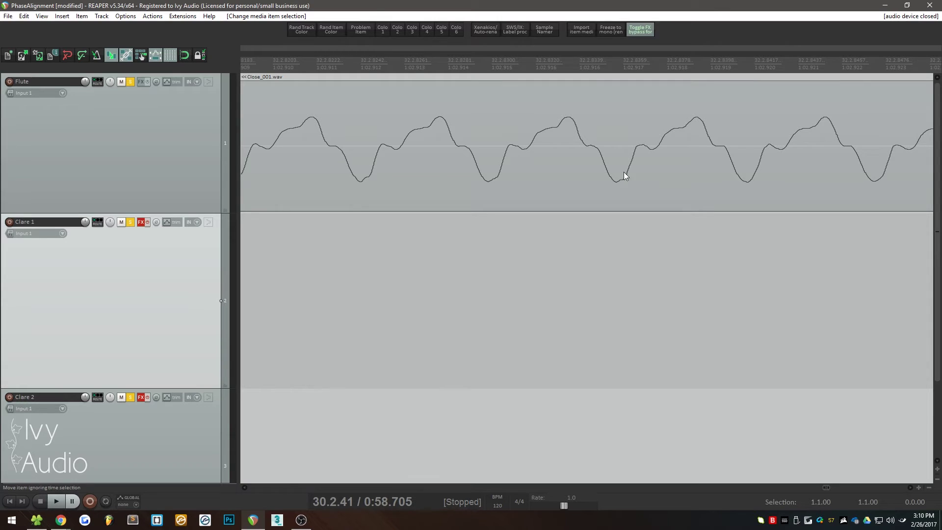
scroll(498, 167, "down", 10)
scroll(445, 249, "down", 5)
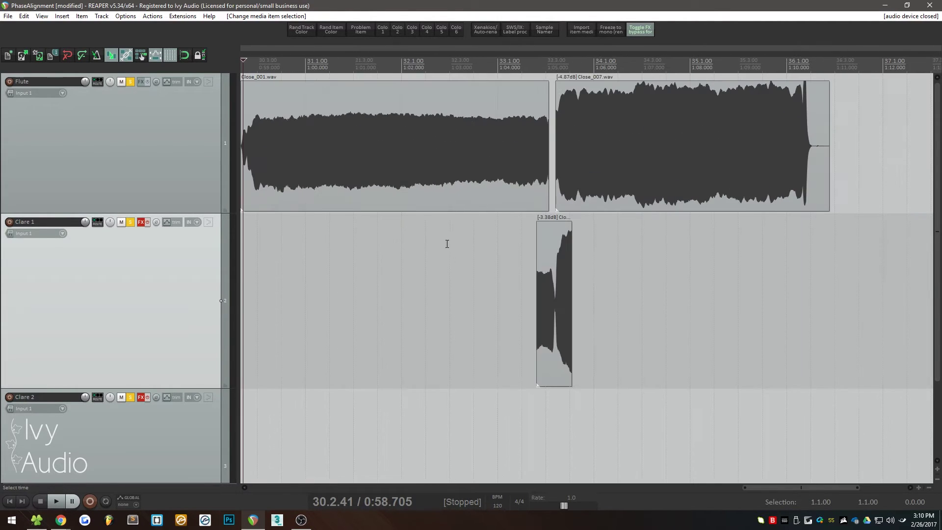
left_click(402, 238)
- Zoom to sample level and mark the flute zero crossing at 32.1.96
scroll(418, 237, "down", 3)
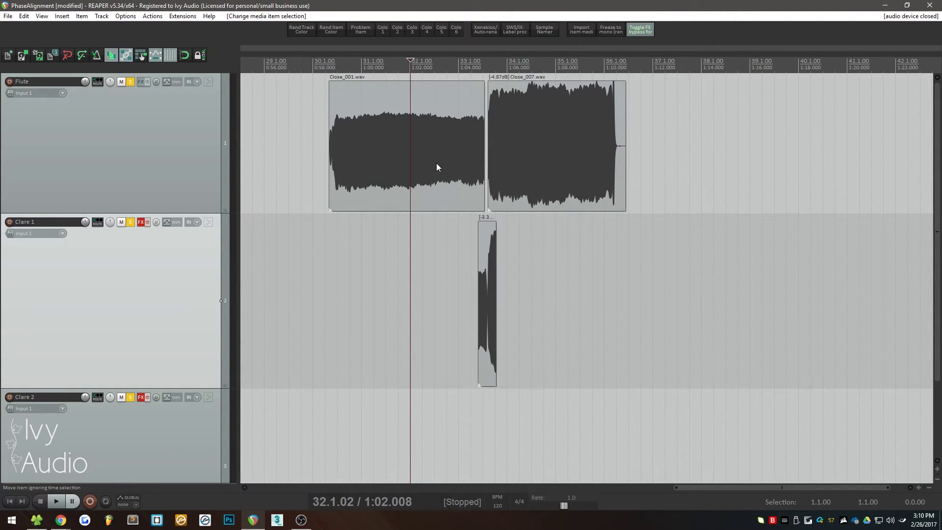
scroll(425, 156, "up", 15)
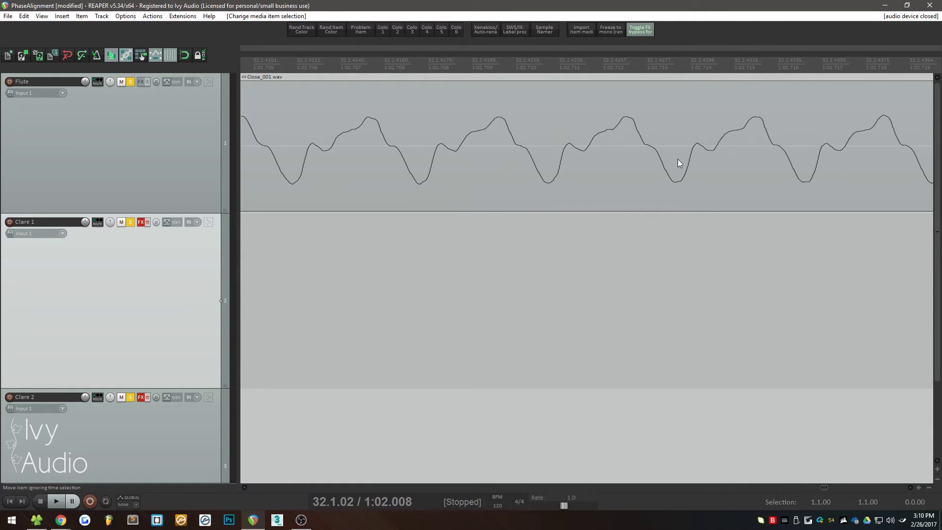
scroll(591, 172, "down", 12)
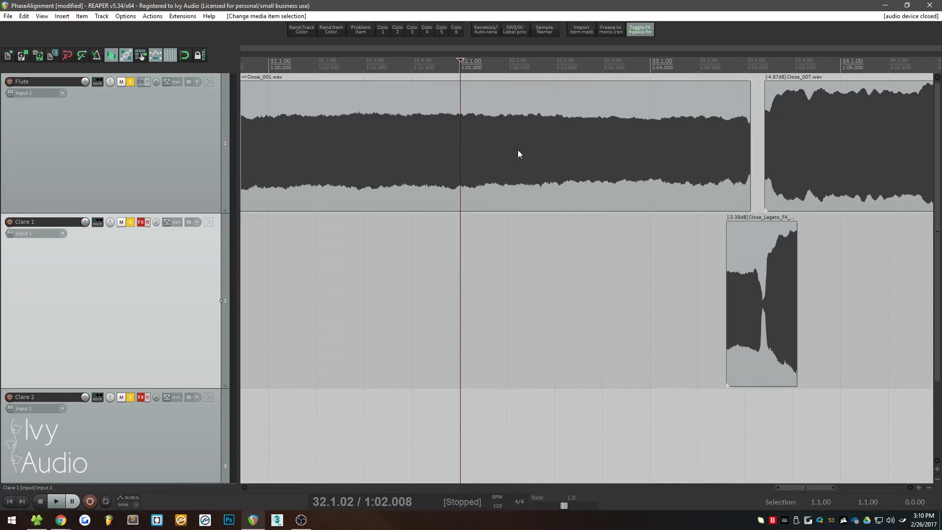
scroll(520, 151, "up", 12)
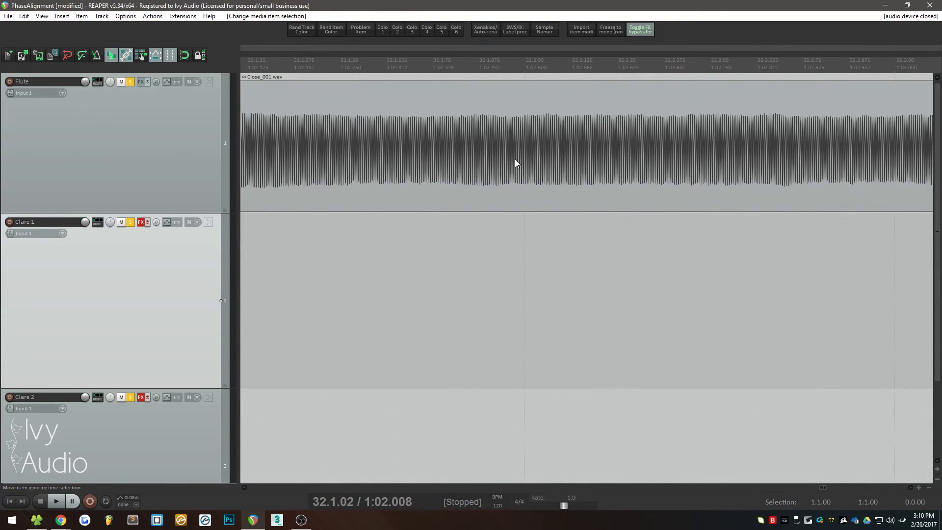
scroll(466, 147, "up", 8)
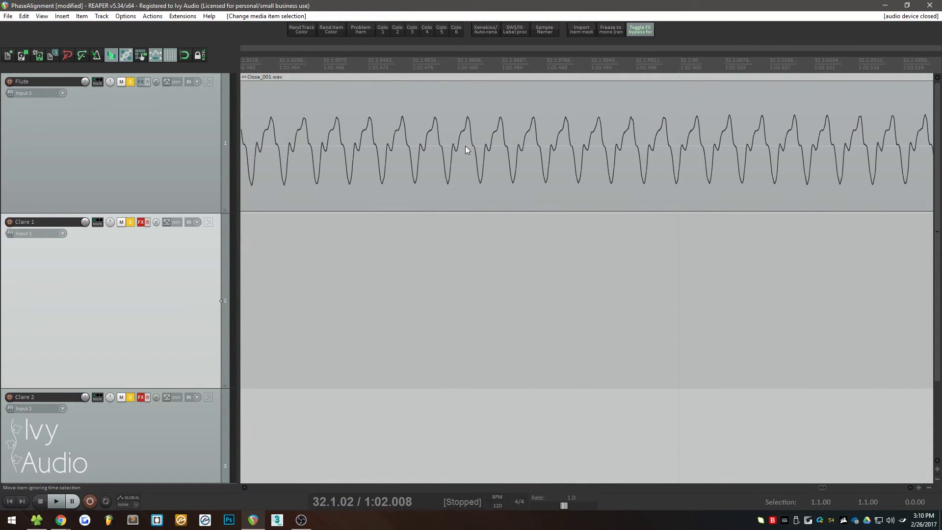
left_click(485, 70)
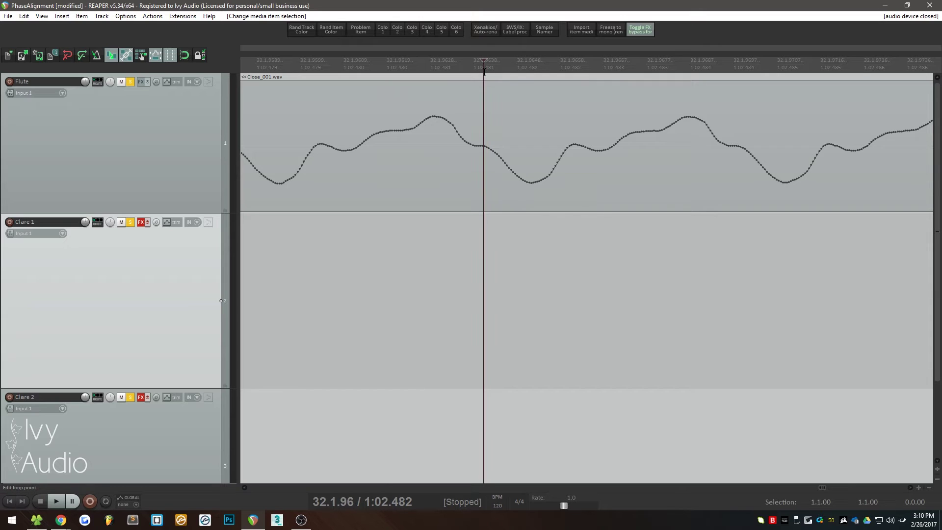
scroll(428, 196, "down", 20)
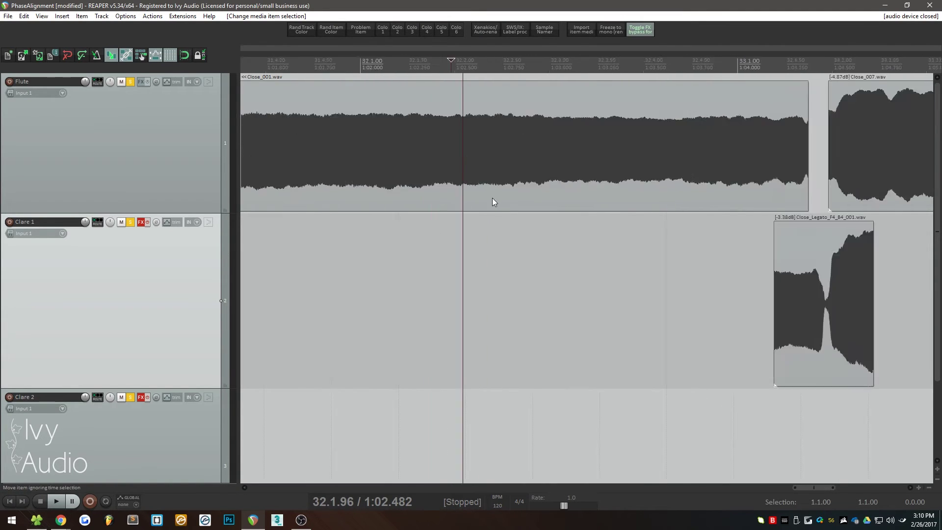
scroll(282, 156, "up", 5)
scroll(316, 185, "down", 5)
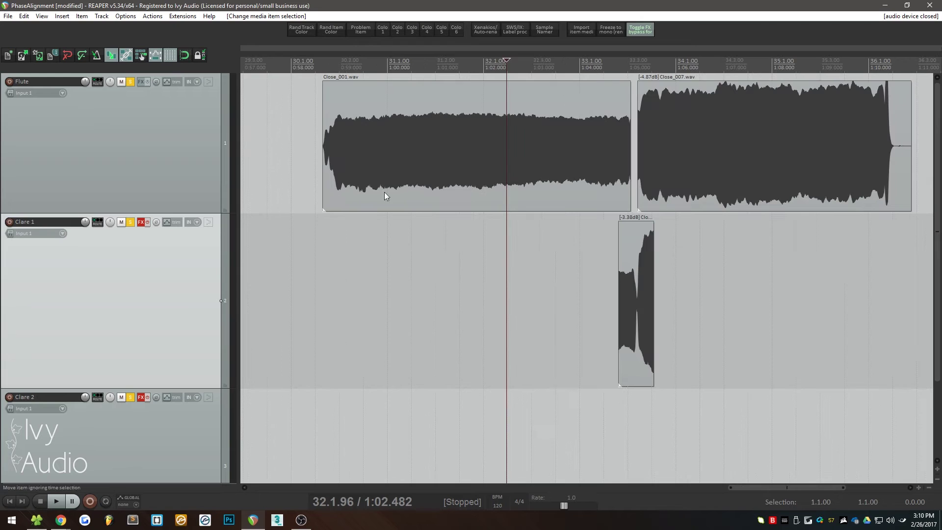
- Mark a flute zero crossing at 33.2.54 and slide the legato clarinet item toward it
scroll(579, 177, "up", 4)
scroll(705, 160, "up", 4)
scroll(486, 125, "up", 4)
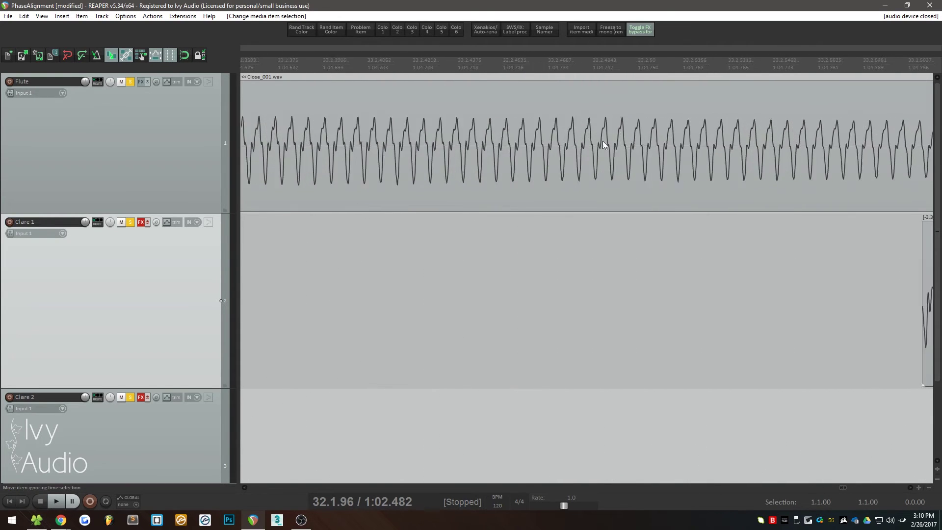
scroll(602, 140, "down", 4)
scroll(490, 163, "up", 3)
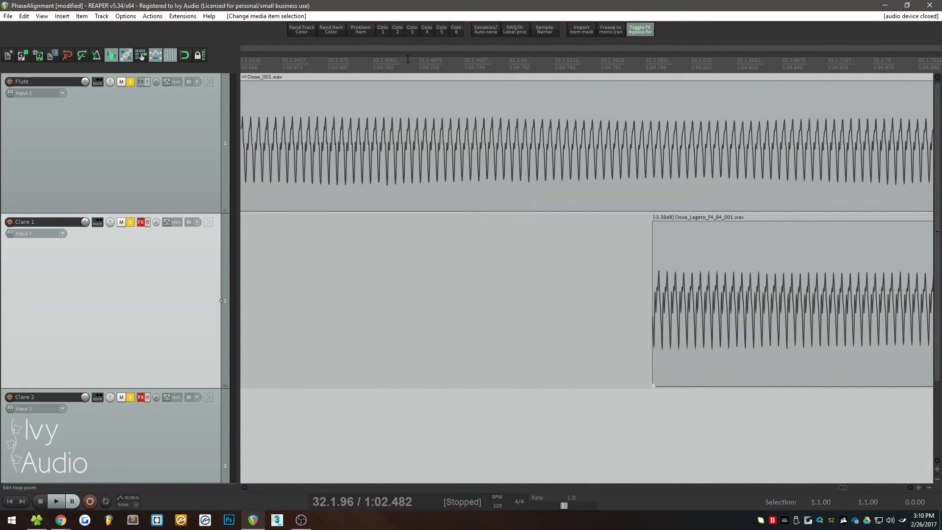
scroll(588, 66, "up", 4)
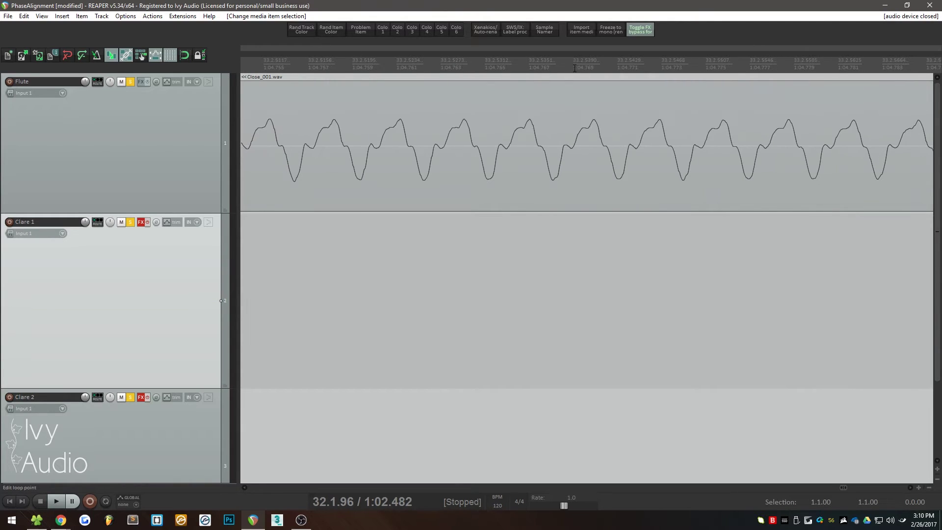
left_click(587, 67)
scroll(473, 167, "down", 3)
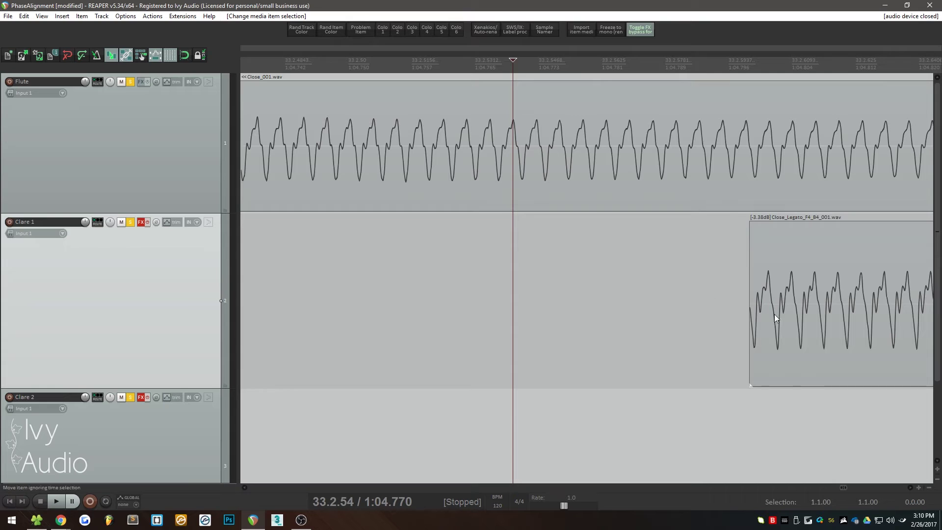
left_click_drag(785, 314, 537, 308)
- Refine the edit point onto a flute zero crossing and snap the legato clip's start there
scroll(569, 311, "up", 6)
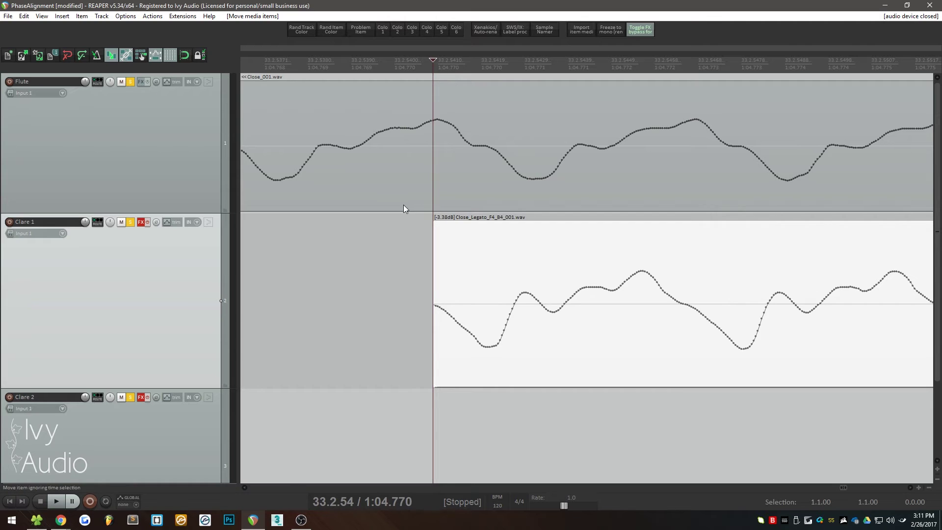
scroll(324, 322, "down", 6)
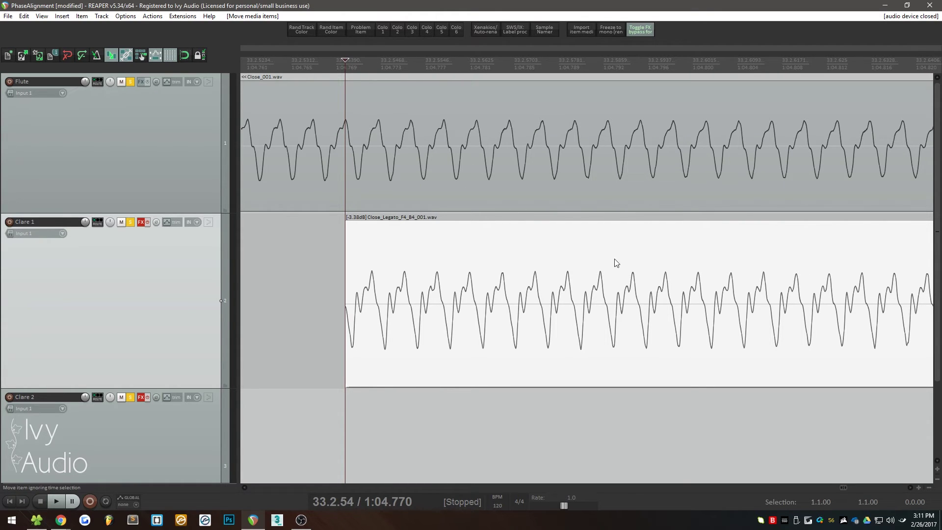
scroll(439, 245, "up", 8)
scroll(431, 267, "down", 6)
scroll(392, 265, "up", 5)
scroll(392, 266, "up", 1)
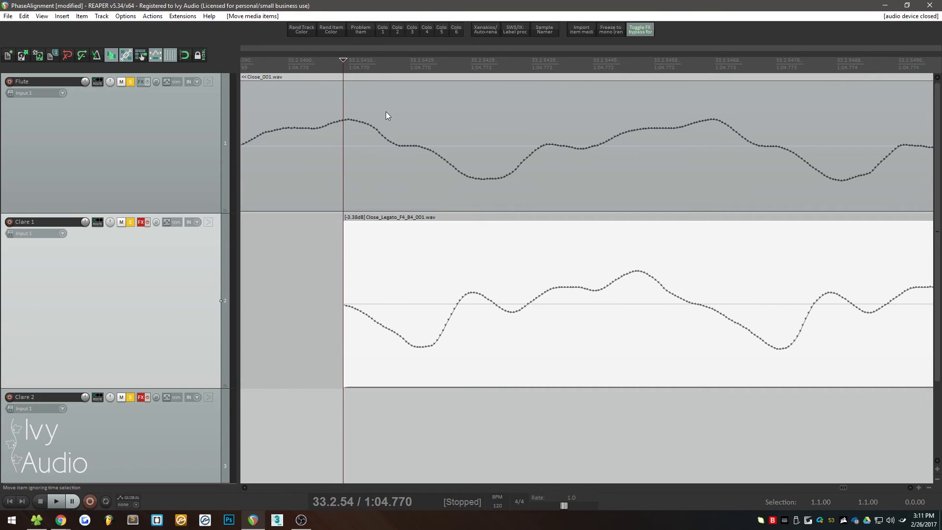
left_click(381, 68)
left_click(398, 68)
left_click(411, 68)
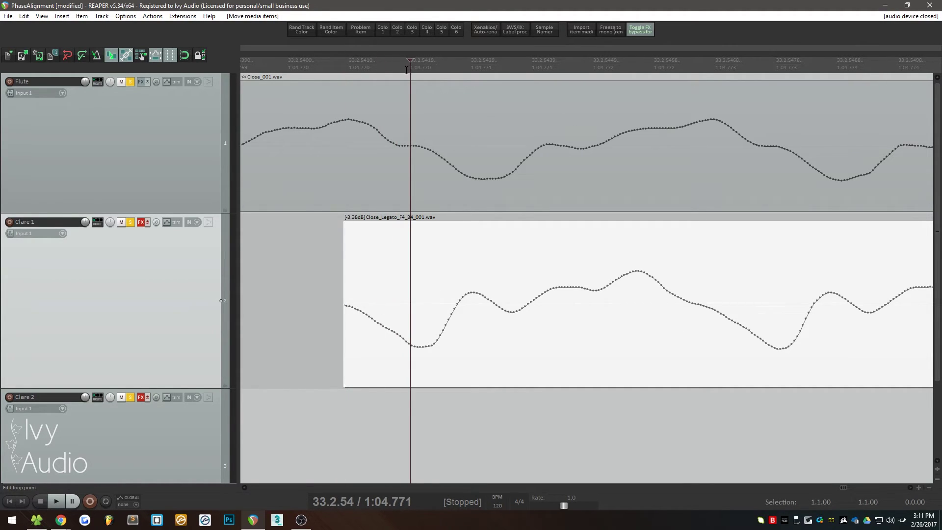
left_click_drag(377, 275, 449, 289)
- Nudge the Close_007 flute item slightly later
scroll(319, 300, "down", 8)
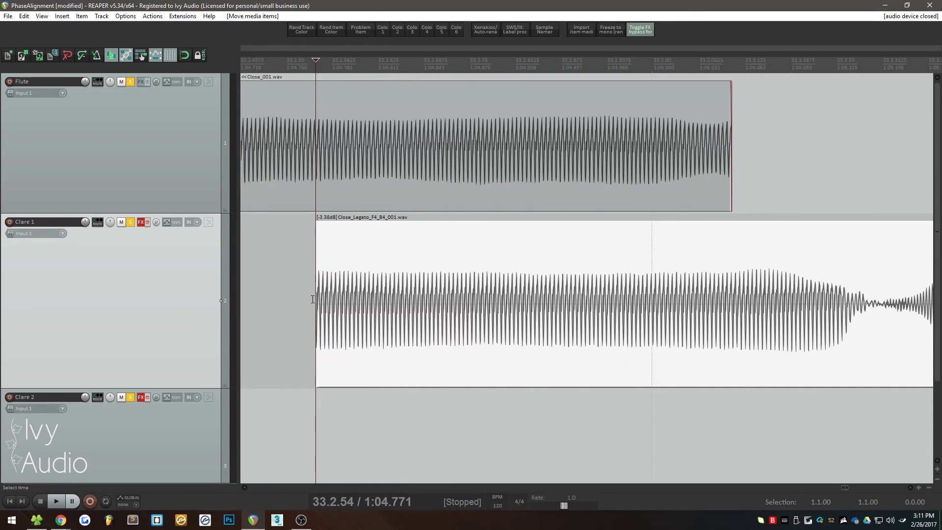
scroll(313, 299, "down", 3)
scroll(481, 258, "up", 8)
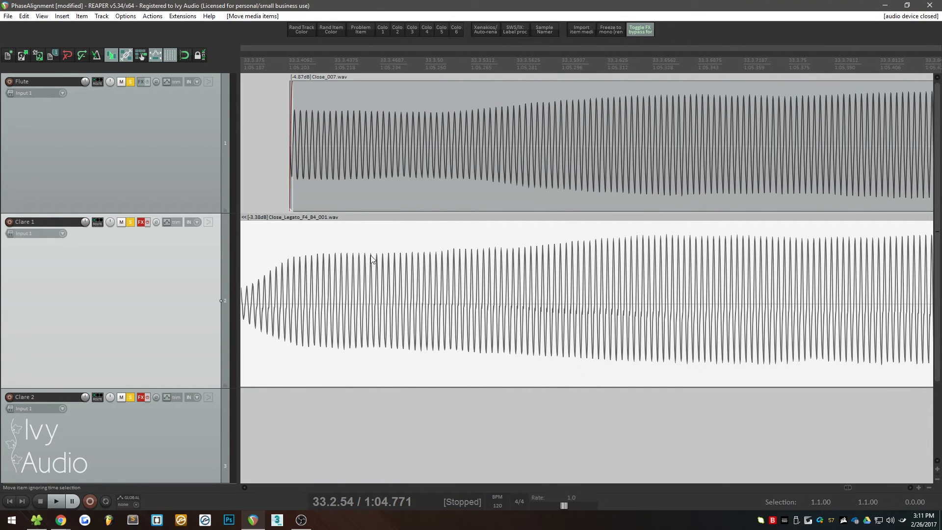
scroll(374, 258, "down", 6)
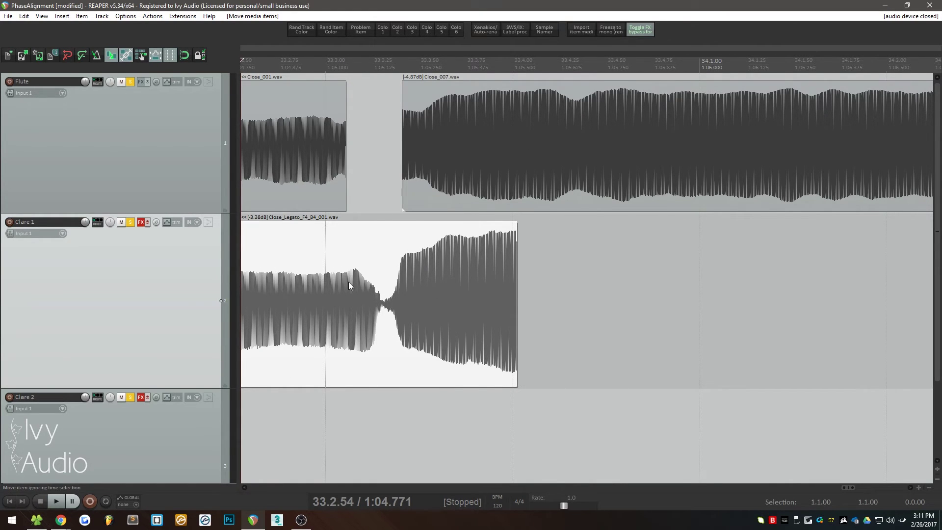
scroll(338, 265, "up", 7)
scroll(349, 316, "down", 4)
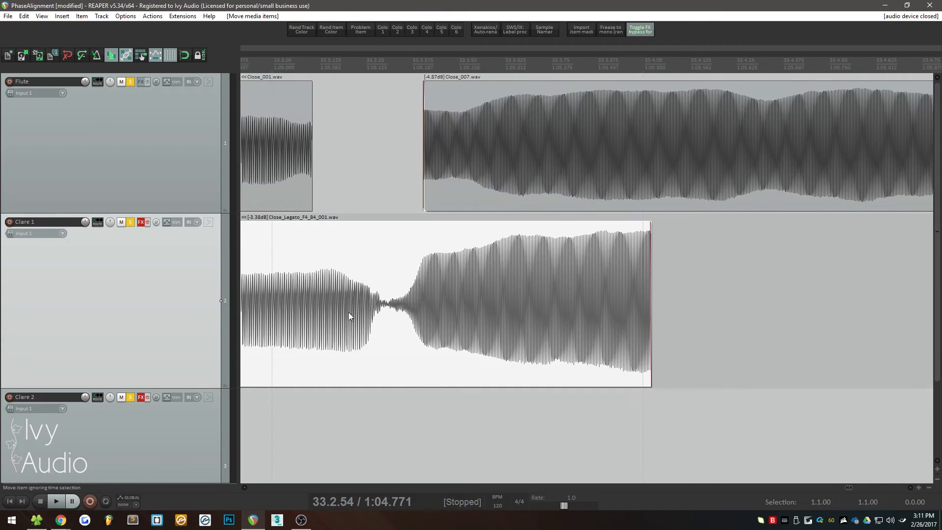
left_click_drag(449, 158, 461, 179)
- Set the edit point at a legato zero crossing and move Close_007 earlier to match its phase
scroll(461, 178, "up", 6)
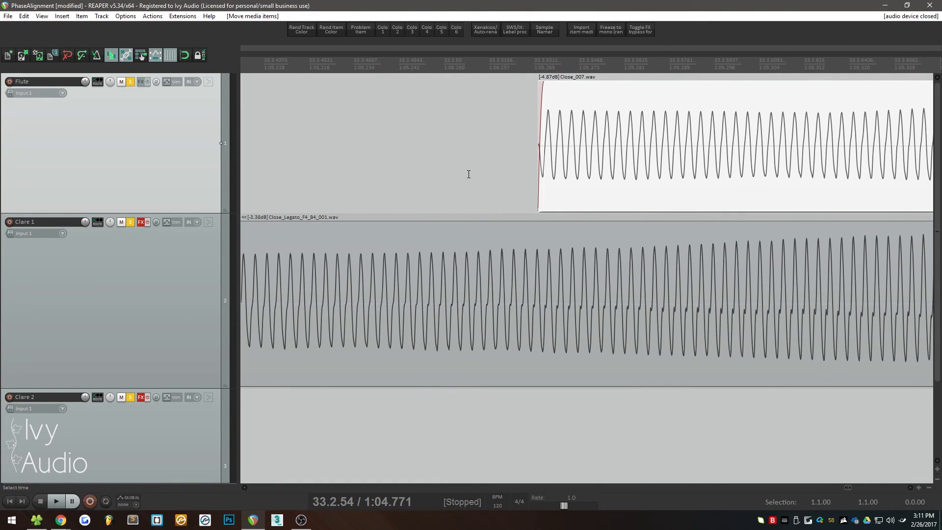
scroll(551, 168, "up", 5)
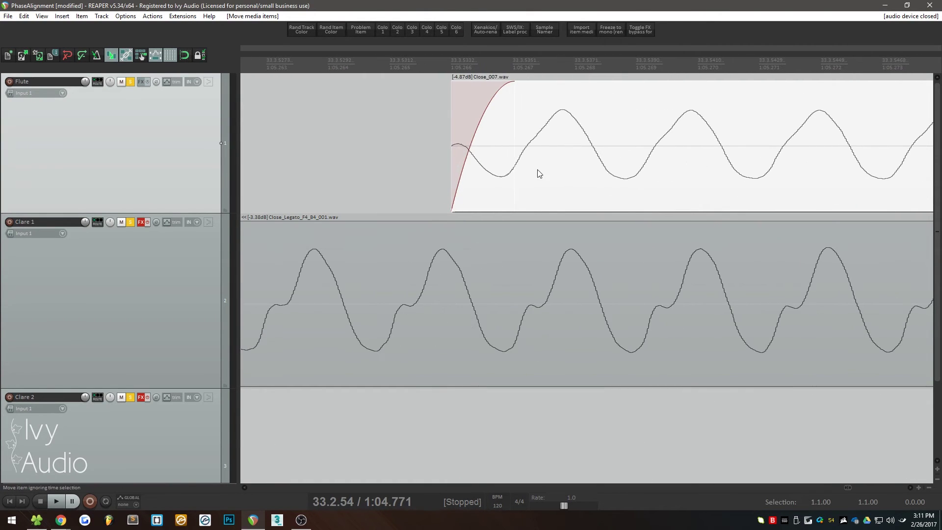
left_click(312, 70)
left_click(415, 67)
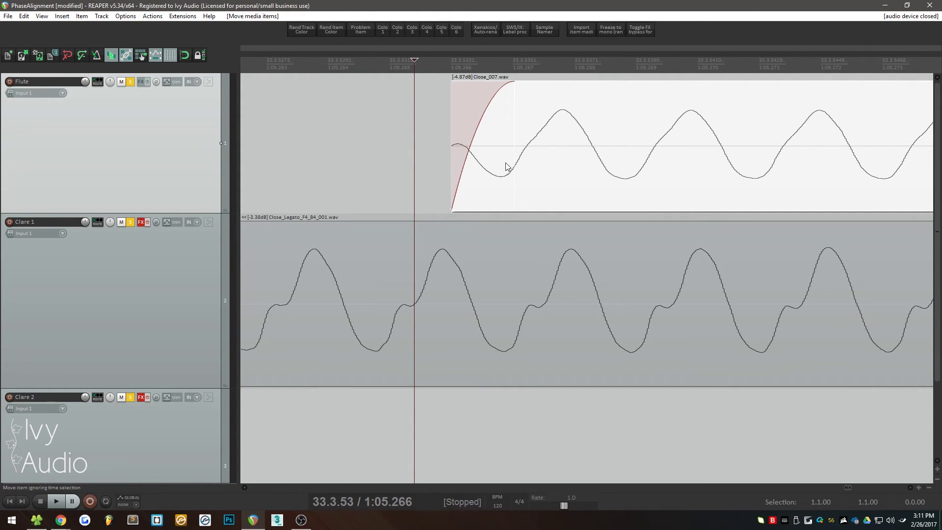
left_click_drag(593, 167, 472, 167)
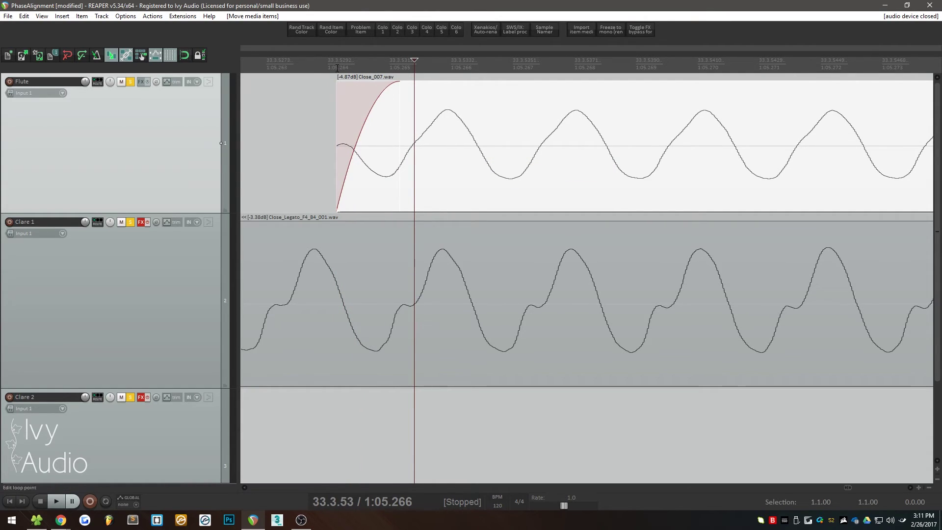
- Trim the start of the Close_007 item so it begins at 33.3.53
left_click(334, 166)
left_click_drag(333, 165, 355, 164)
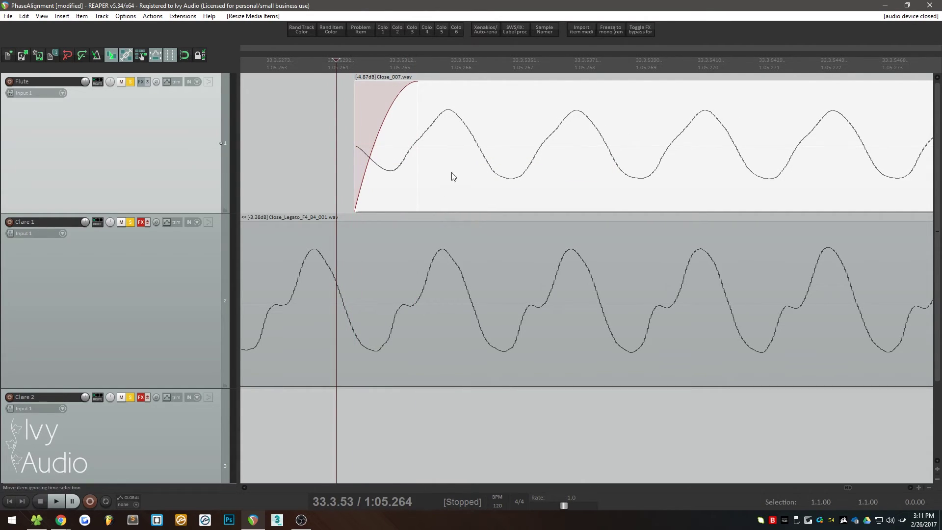
scroll(430, 183, "down", 10)
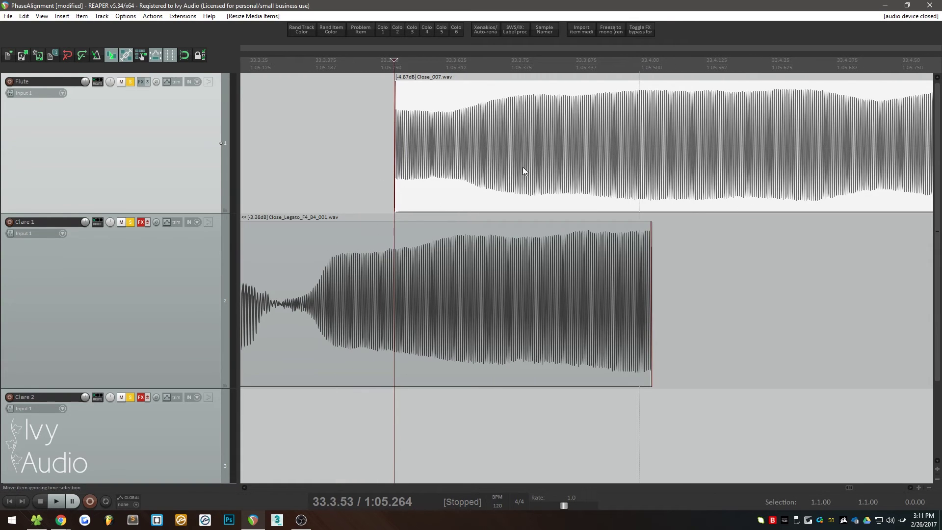
scroll(558, 212, "down", 4)
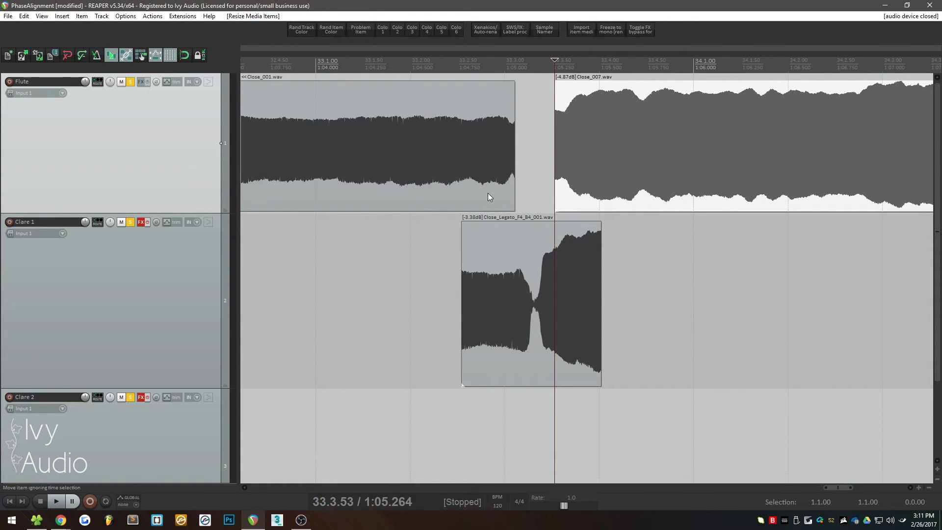
left_click(467, 355)
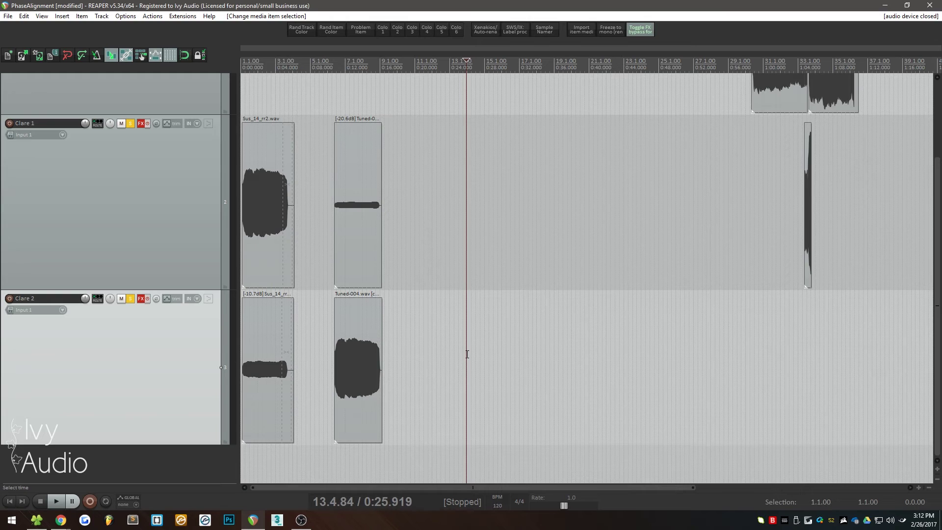
scroll(331, 279, "up", 3)
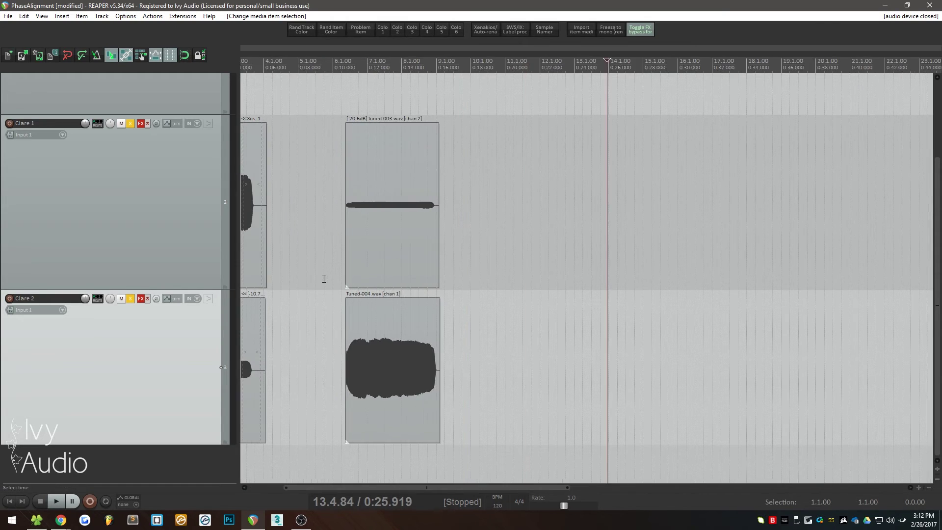
scroll(330, 279, "up", 5)
left_click_drag(370, 206, 420, 384)
left_click(370, 364)
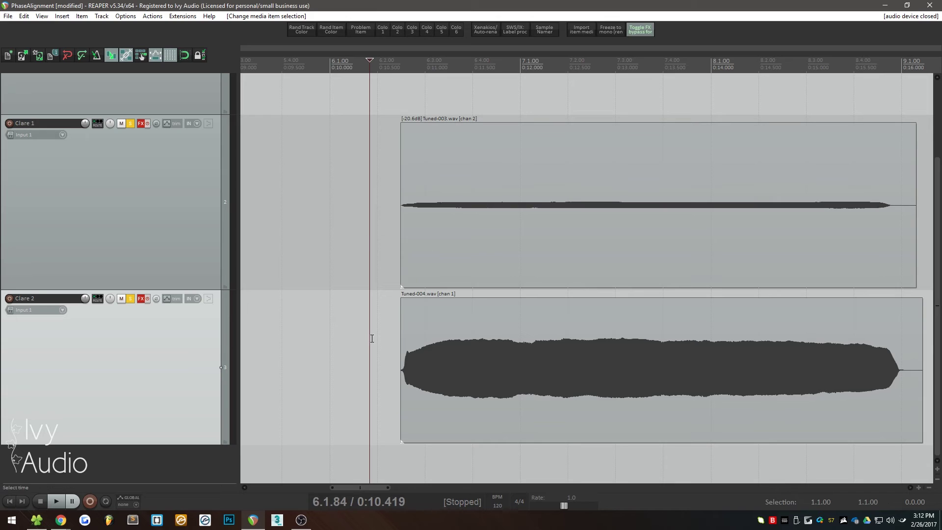
scroll(455, 251, "down", 8)
scroll(326, 334, "down", 3)
scroll(326, 335, "up", 5)
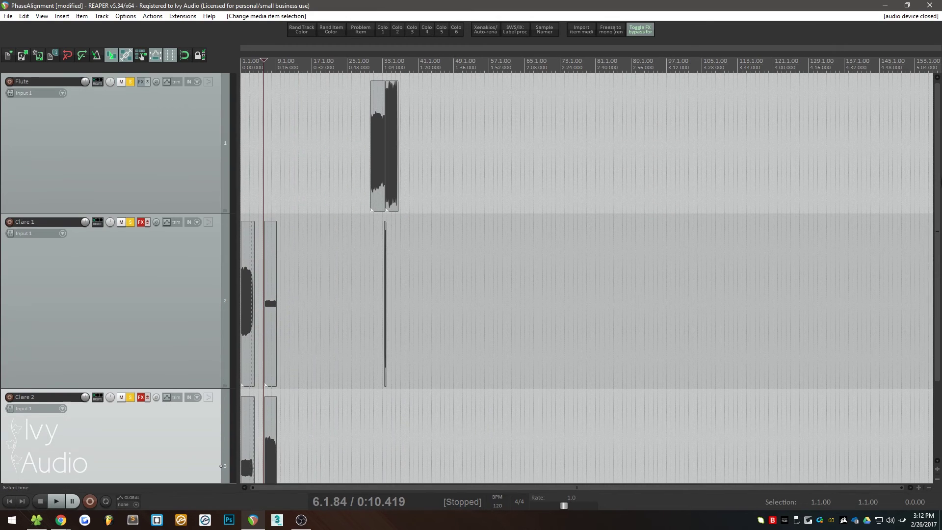
scroll(413, 206, "up", 8)
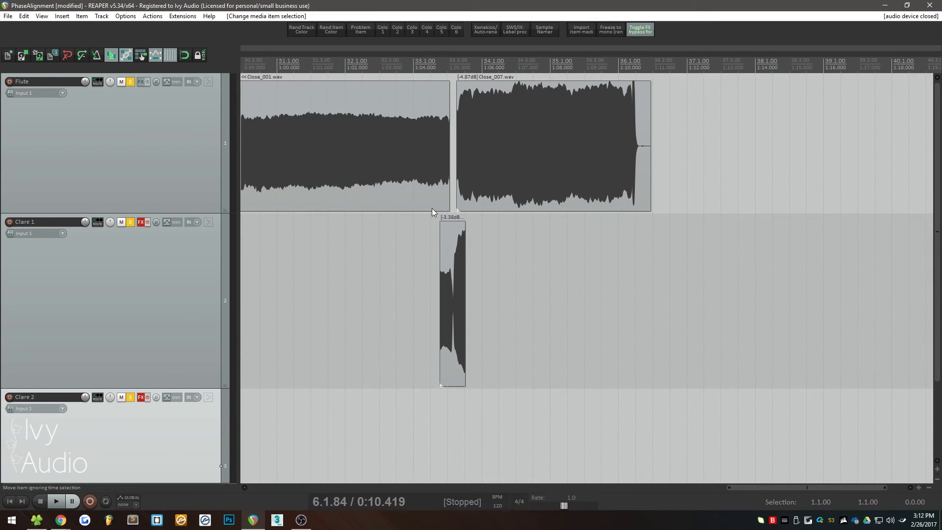
scroll(431, 208, "up", 10)
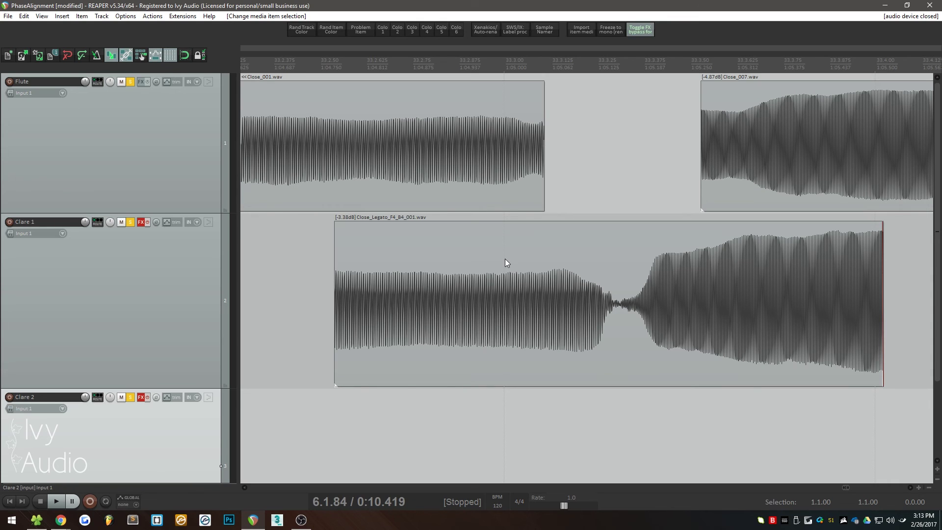
scroll(557, 259, "up", 3)
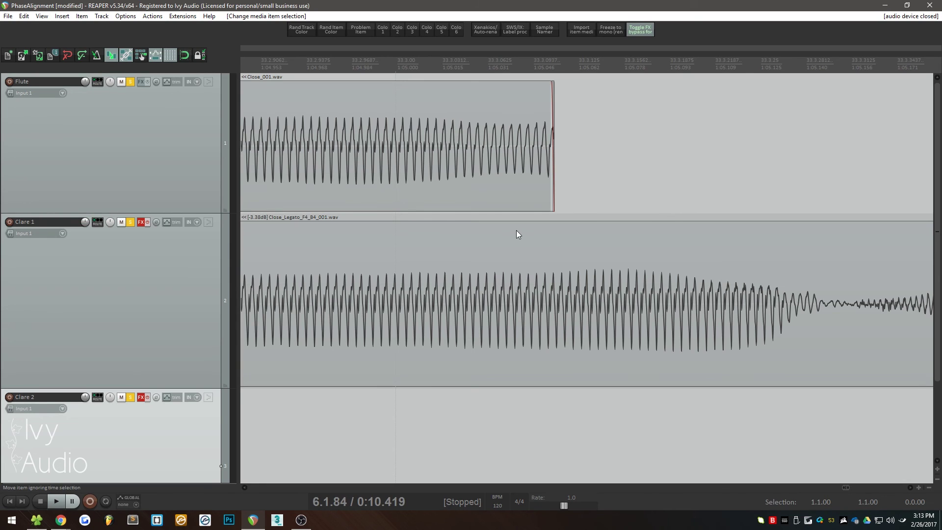
scroll(521, 257, "down", 6)
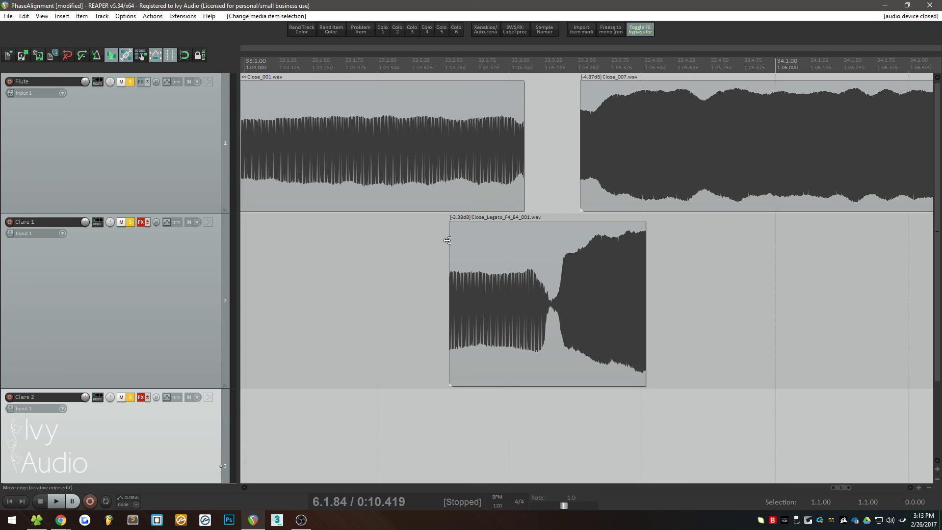
scroll(554, 251, "up", 2)
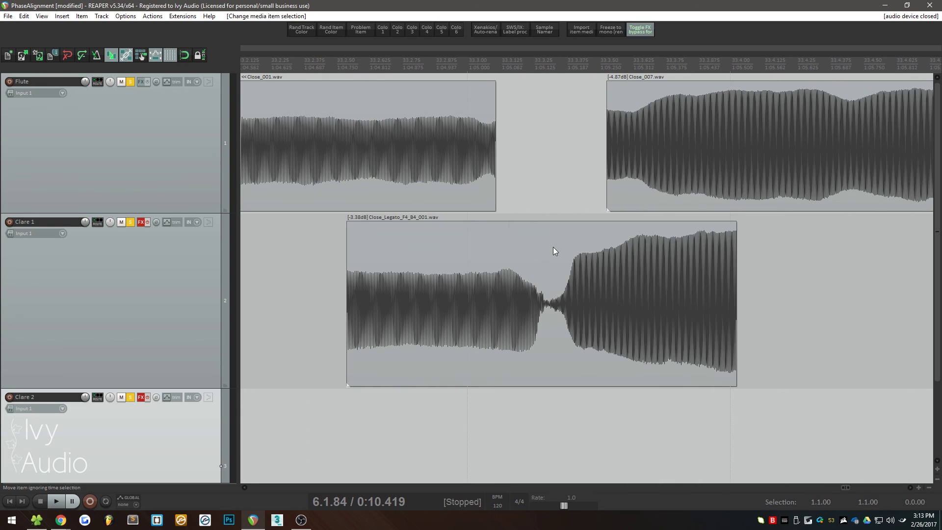